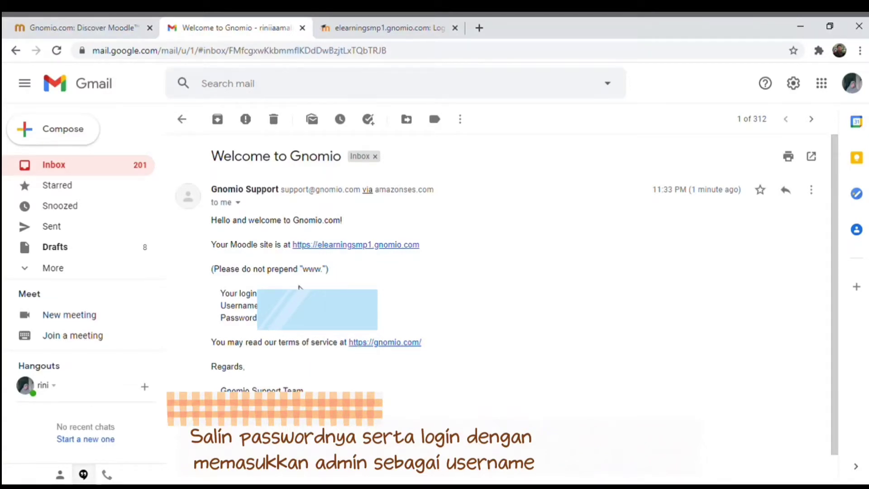
- Log in to elearningsmp1.gnomio.com as admin using the copied password
left_click(354, 32)
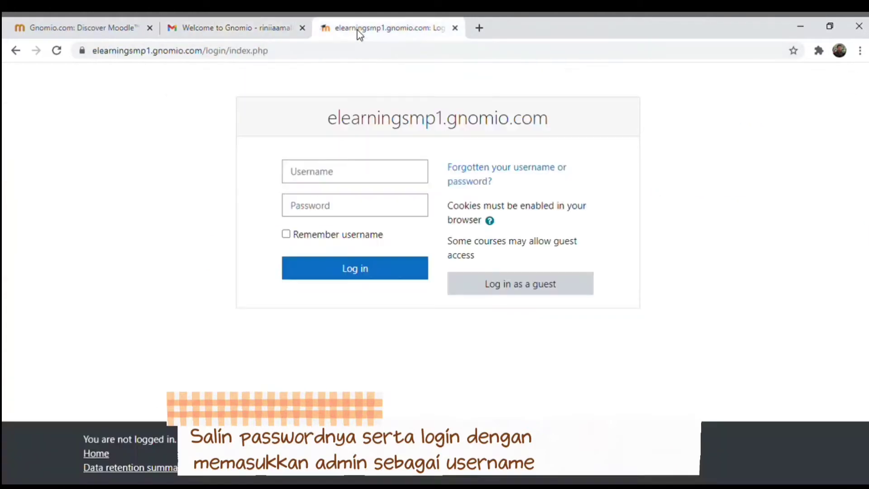
left_click(357, 181)
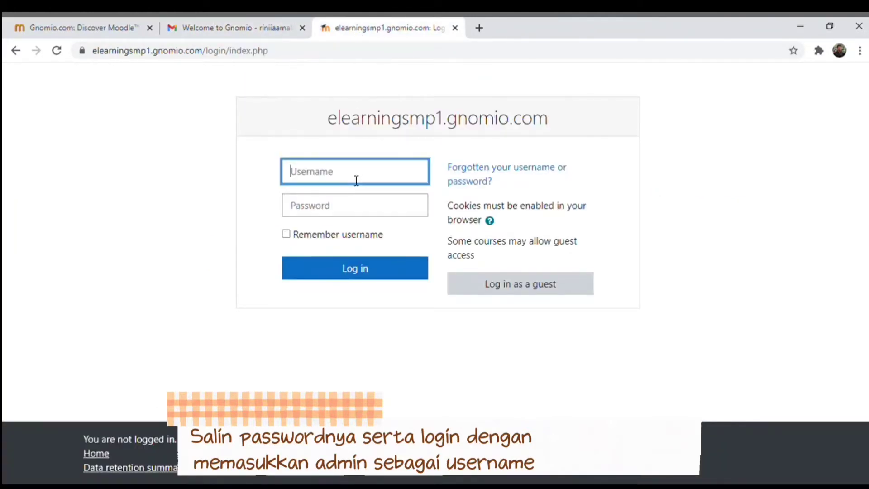
type("admin")
left_click(349, 216)
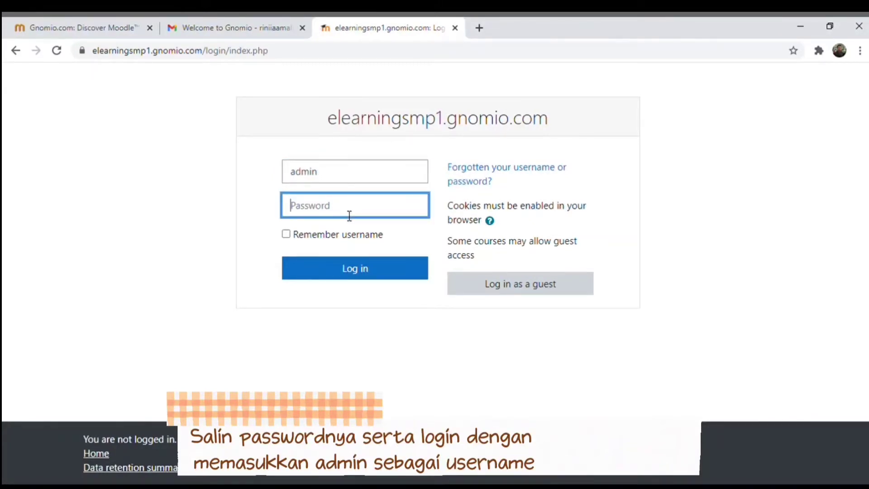
key("ctrl+v")
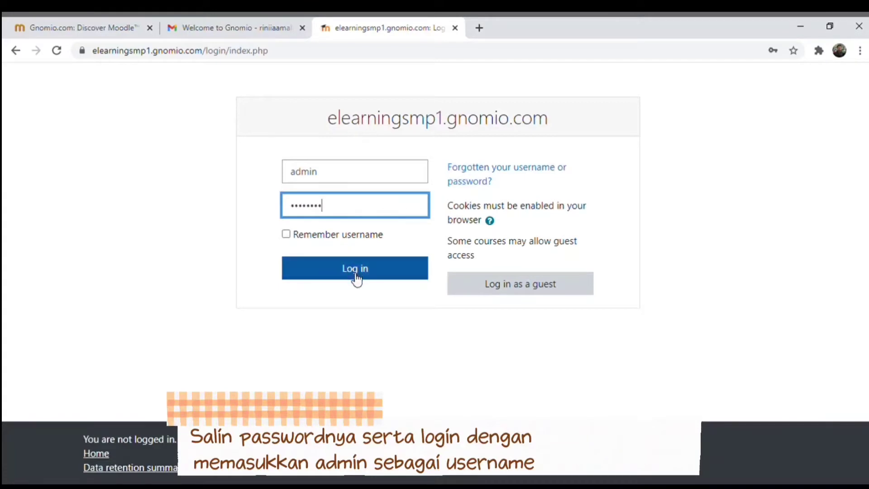
left_click(351, 271)
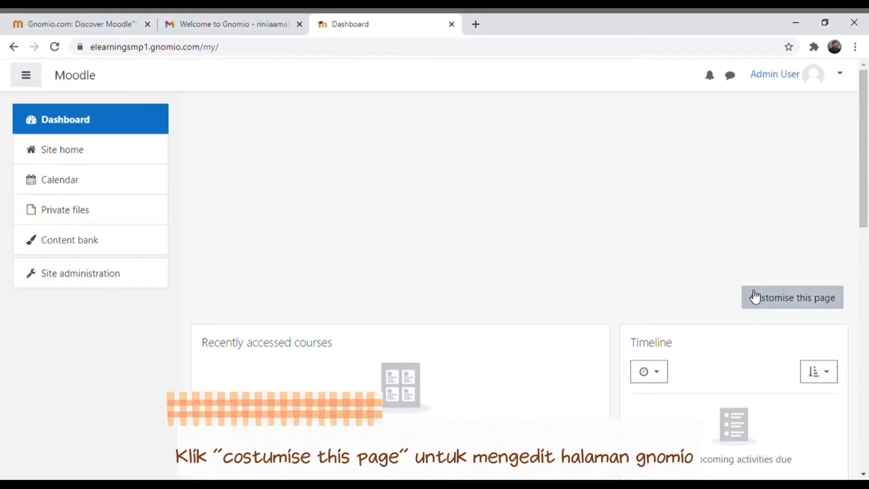
- Go from the customised Dashboard to Site administration's Front page settings
left_click(770, 304)
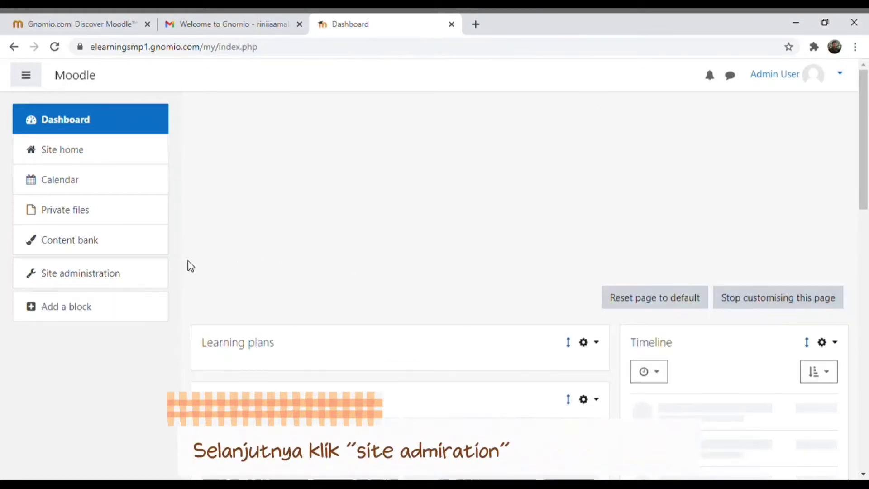
left_click(92, 278)
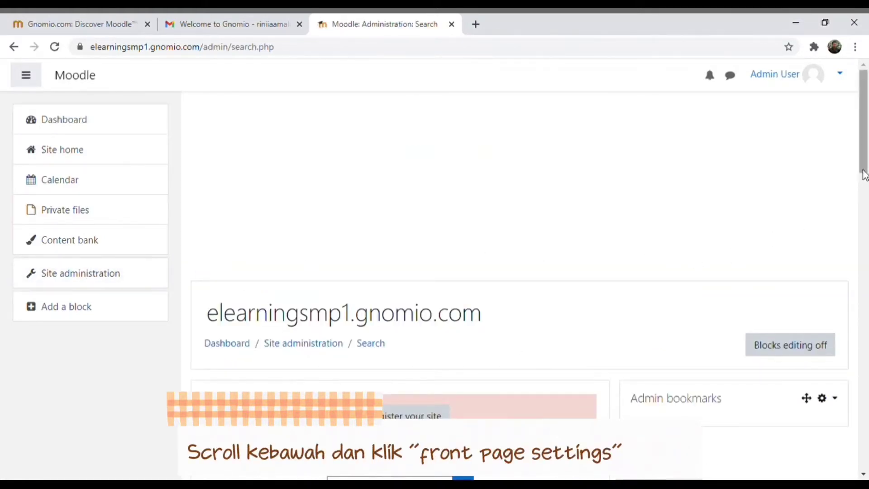
left_click_drag(863, 175, 866, 453)
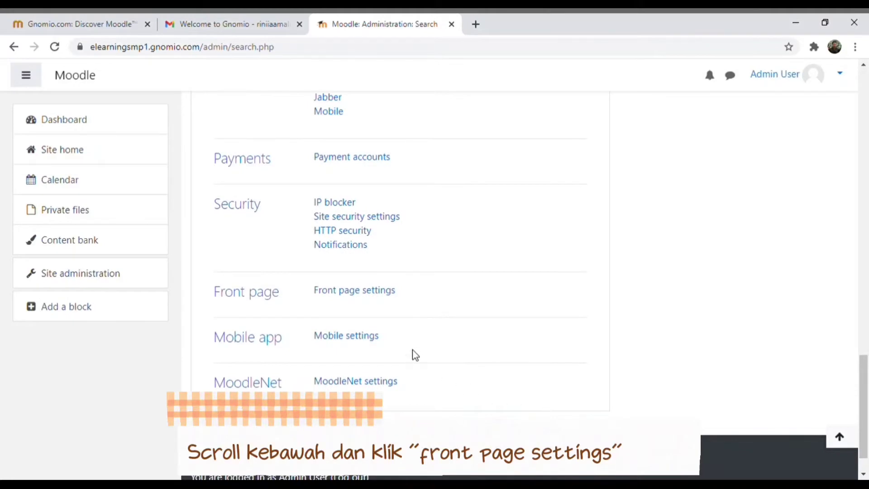
left_click(375, 294)
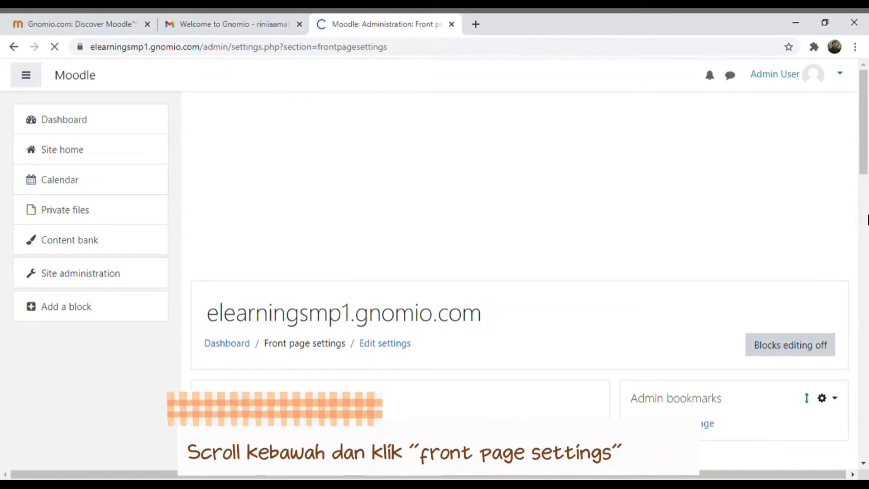
- Change the site short name from Moodle to SMP 1, add a school description summary, and save
left_click_drag(865, 159, 865, 216)
left_click(361, 233)
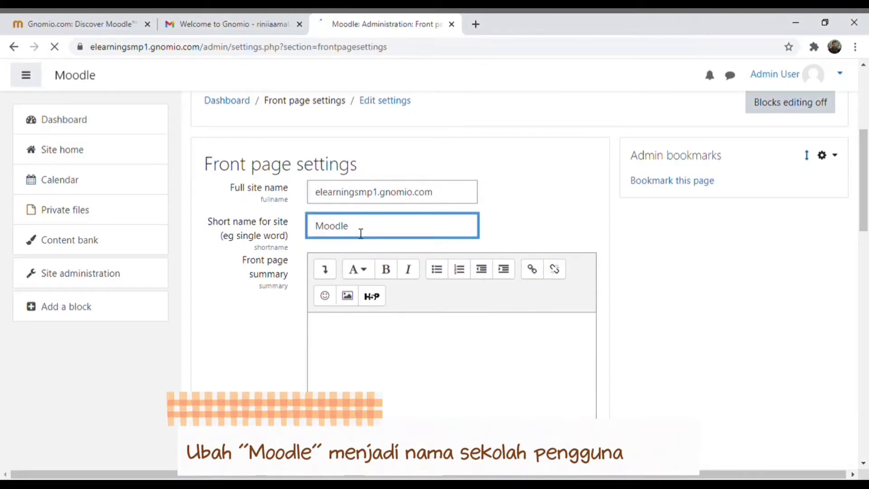
left_click_drag(357, 233, 315, 235)
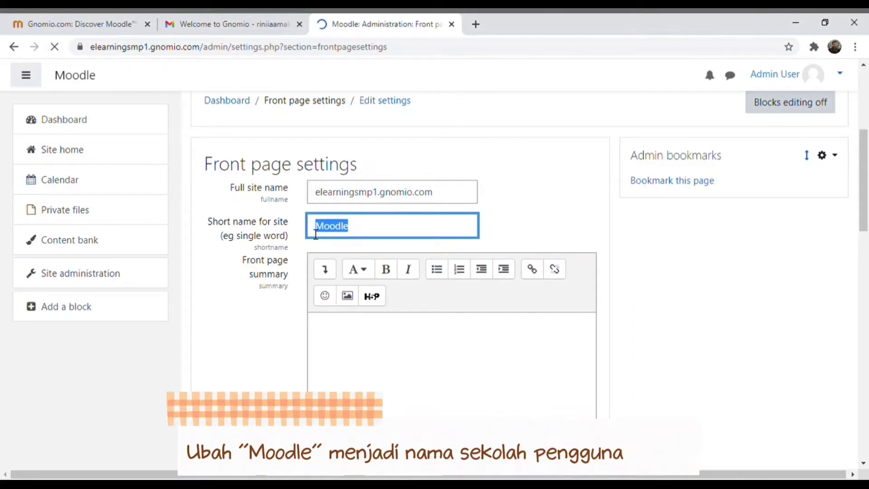
type("s")
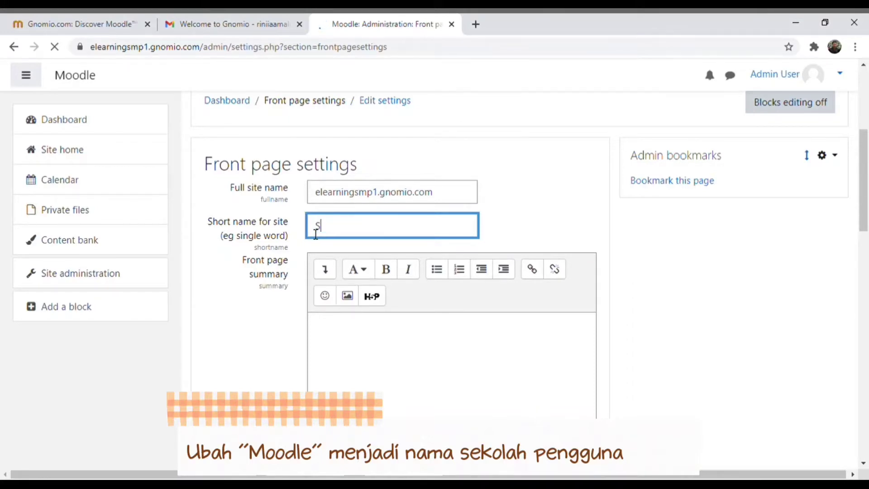
type("MP 1")
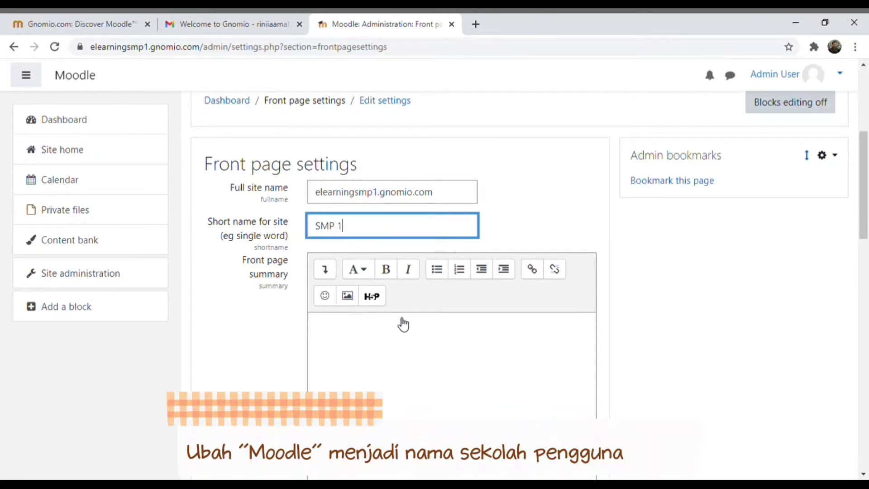
left_click(401, 331)
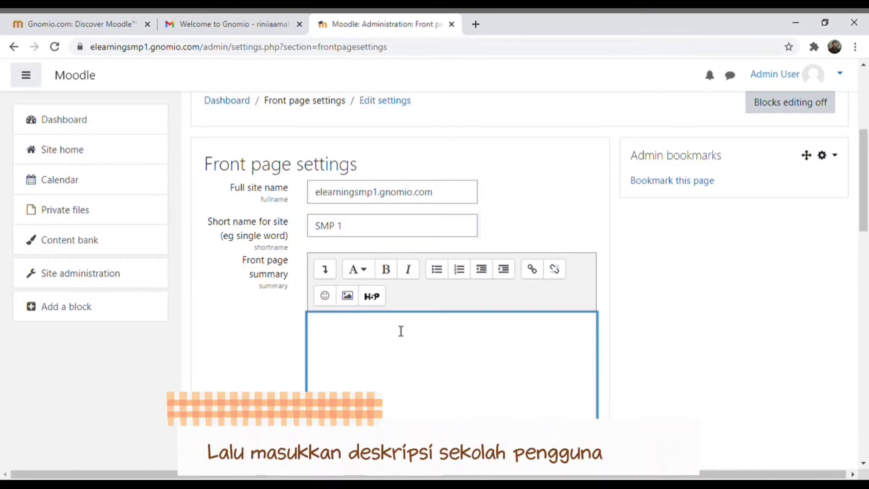
type("Deskripsi Ke")
key("BackSpace")
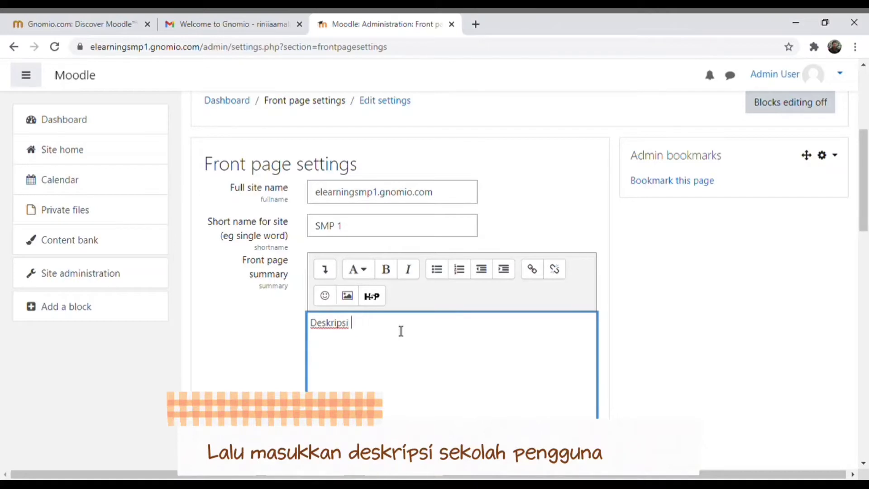
type("elah")
type("kolah")
type("...")
left_click_drag(867, 206, 867, 416)
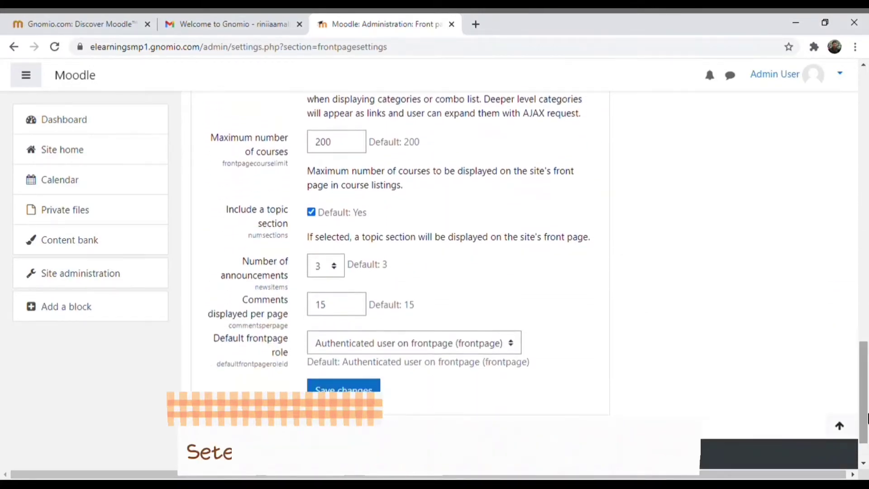
left_click(343, 385)
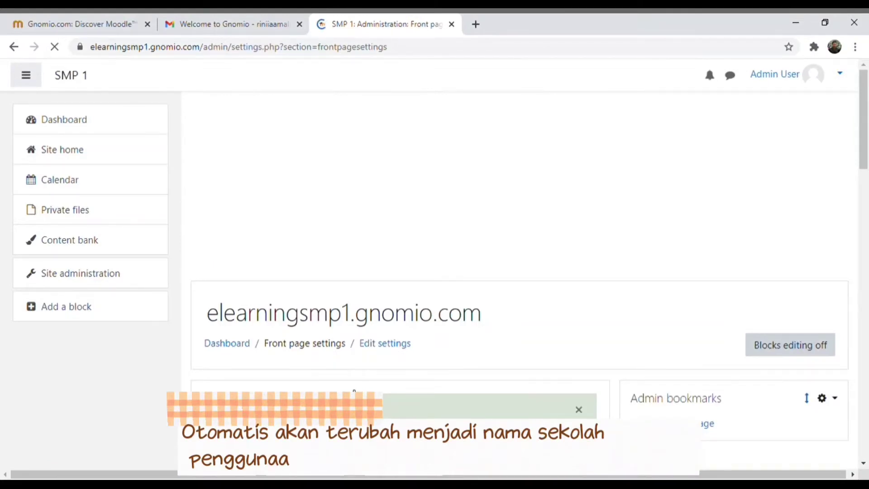
- Open the admin user's profile and reach the Edit profile form past the advertisement
left_click_drag(866, 148, 867, 183)
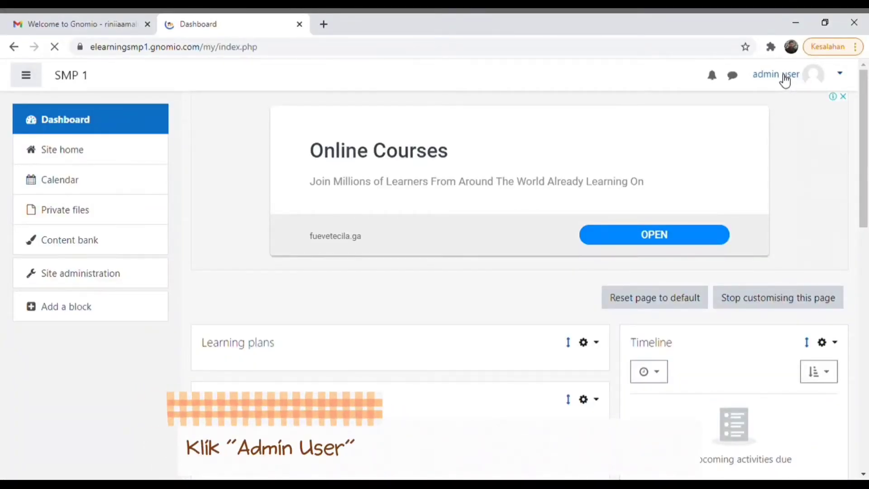
left_click(786, 77)
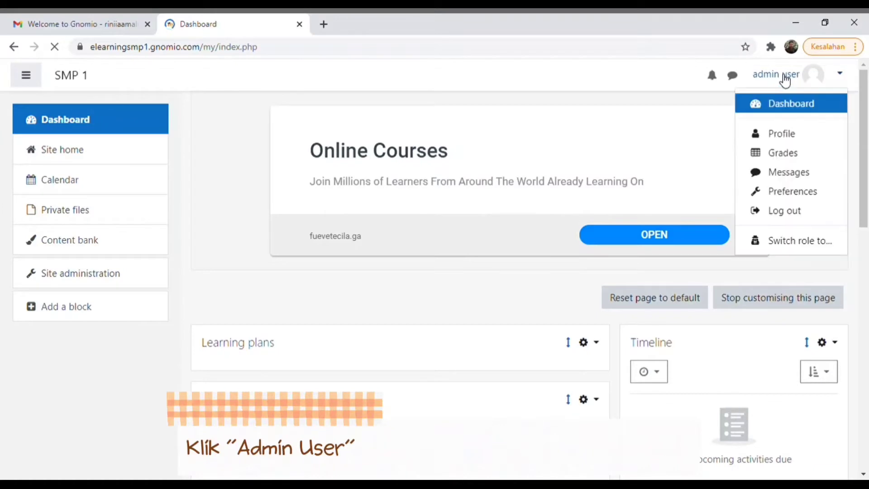
left_click(784, 144)
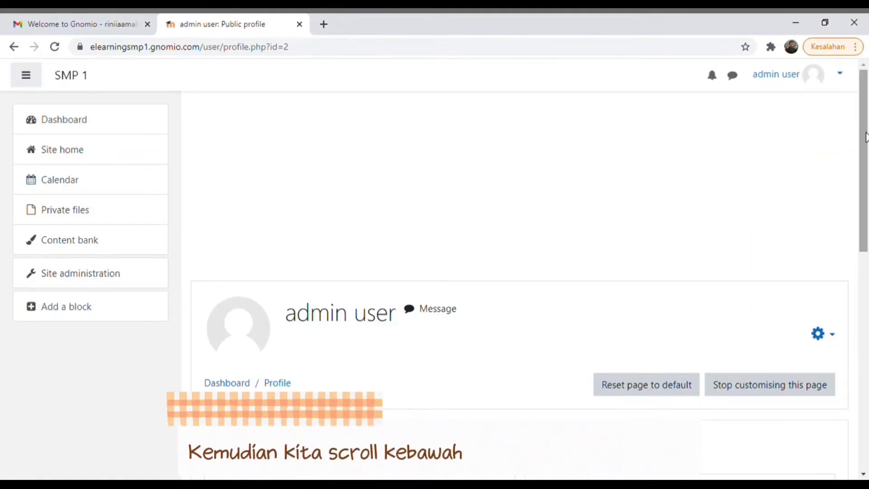
left_click_drag(865, 137, 864, 268)
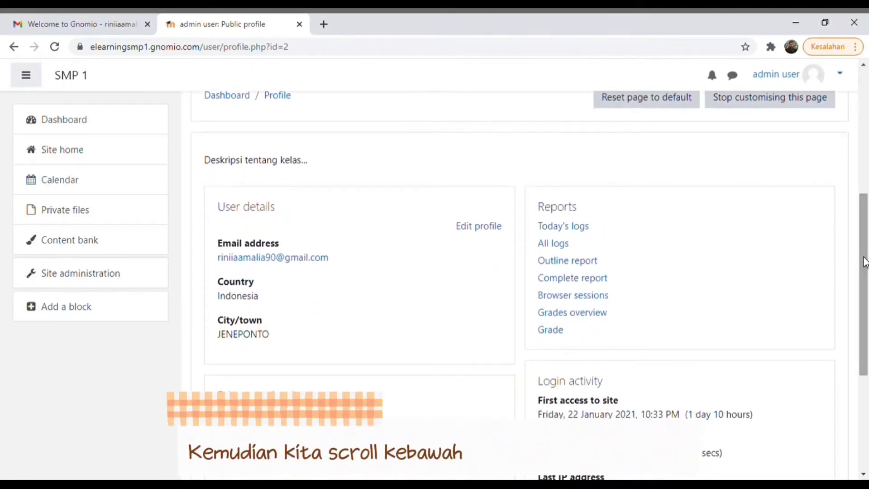
left_click(477, 227)
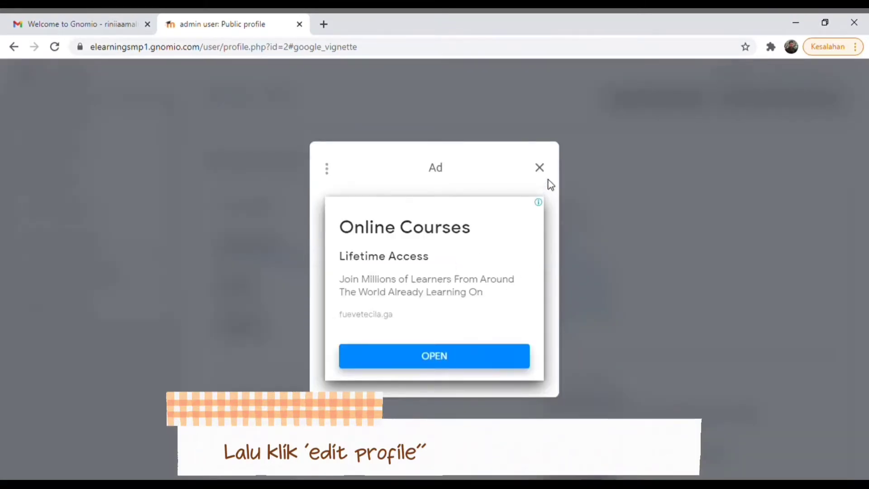
left_click(540, 169)
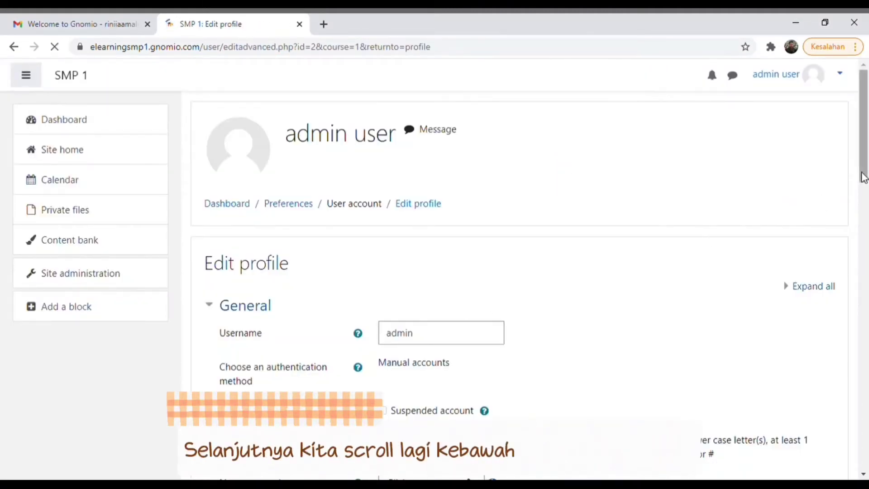
- Replace the admin first name and surname with the user's real name
scroll(862, 179, "down", 1)
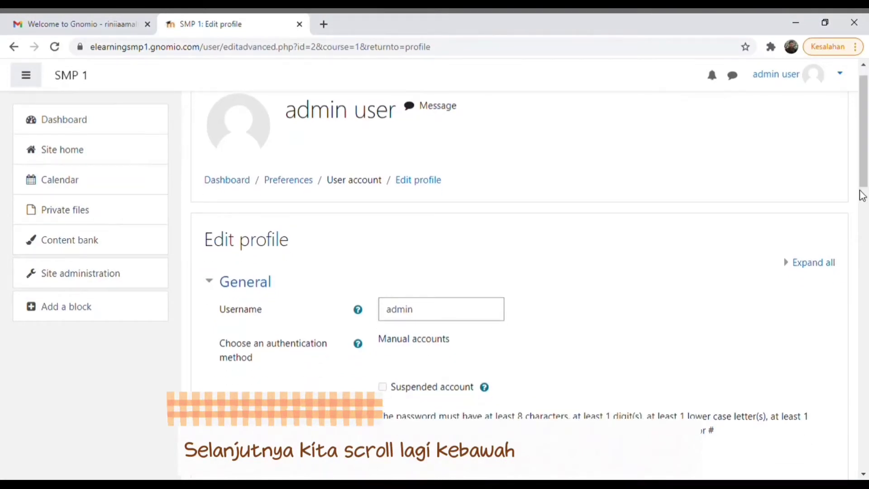
left_click_drag(862, 193, 866, 243)
left_click(422, 276)
left_click_drag(411, 274, 395, 276)
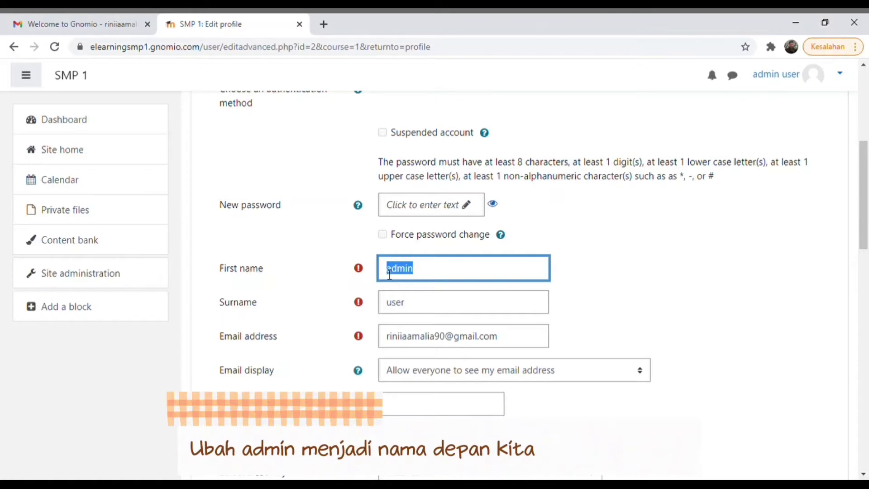
type("Rini")
left_click(418, 310)
left_click_drag(415, 309, 364, 308)
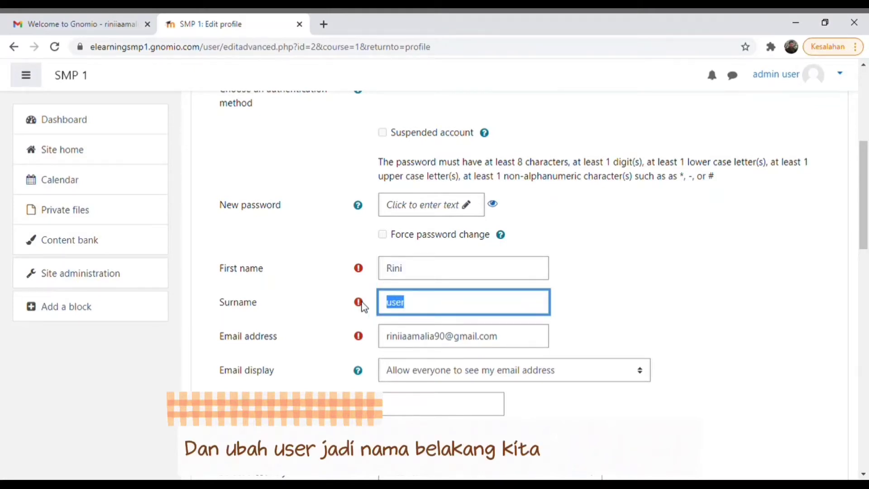
type("Amalia")
- Enter SMP 1 in the MoodleNet profile field and scroll to User picture
left_click_drag(866, 228, 867, 270)
left_click_drag(865, 278, 865, 283)
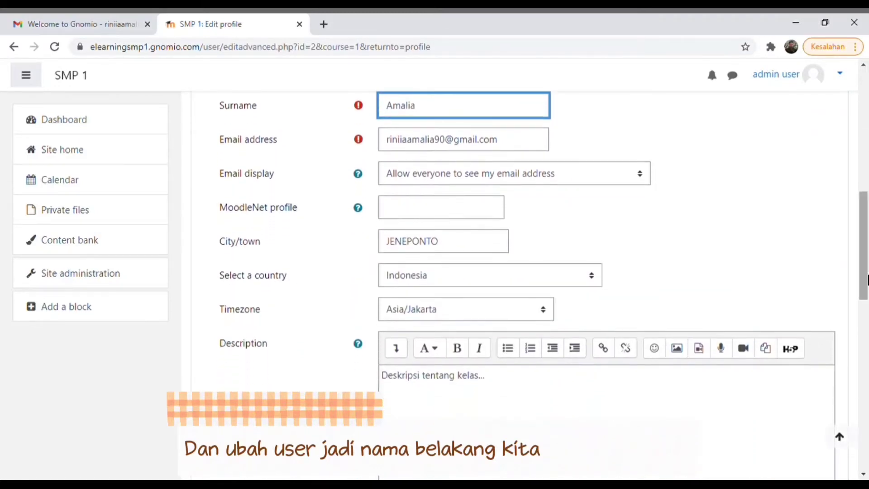
left_click(464, 214)
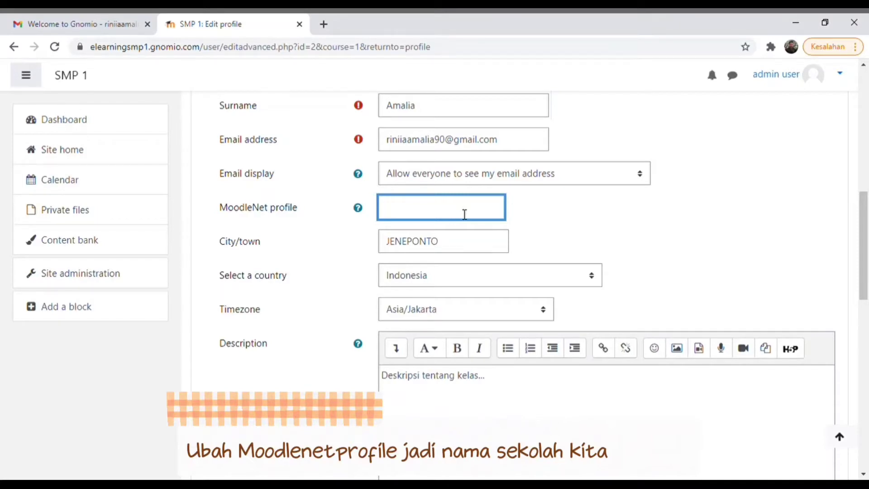
type("SMP 1")
left_click_drag(864, 219, 864, 279)
scroll(147, 88, "down", 5)
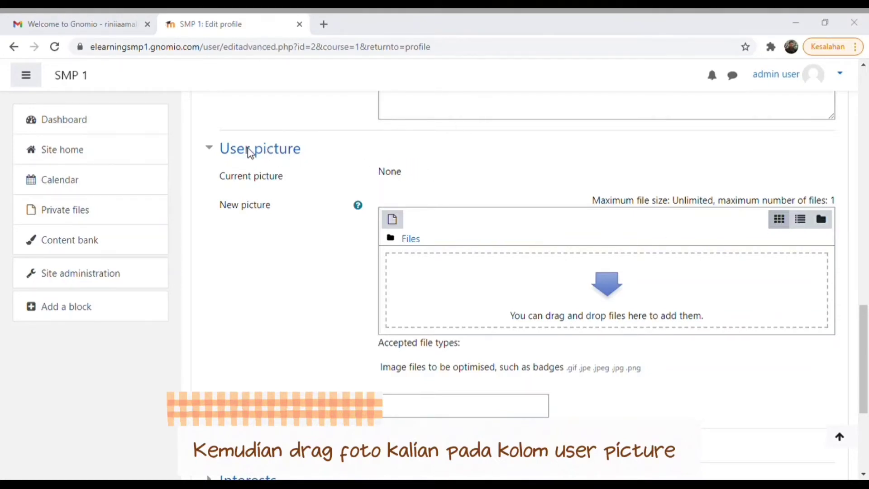
- Attach a photo as the new user picture and submit the profile update
left_click_drag(591, 302, 605, 304)
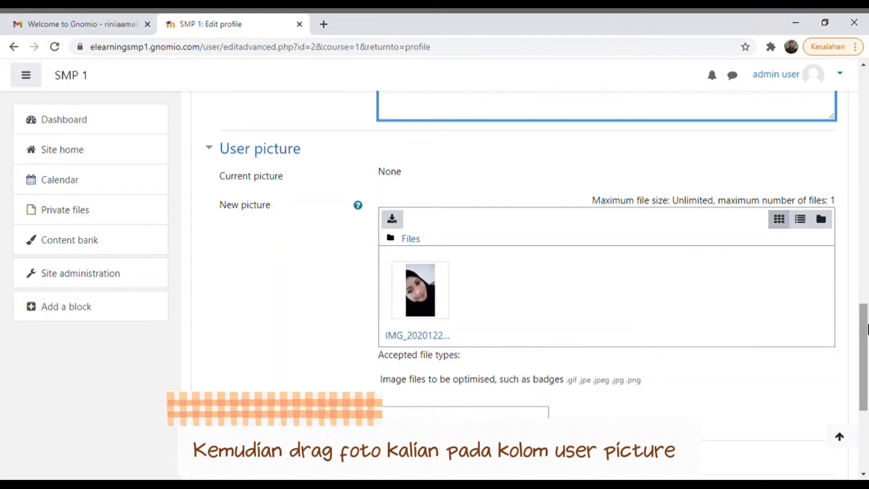
left_click_drag(867, 330, 852, 402)
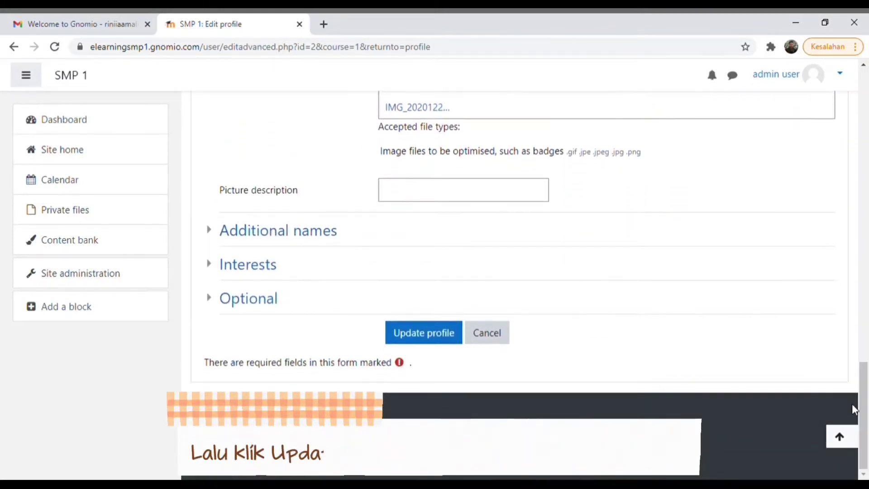
left_click(417, 335)
left_click(417, 335)
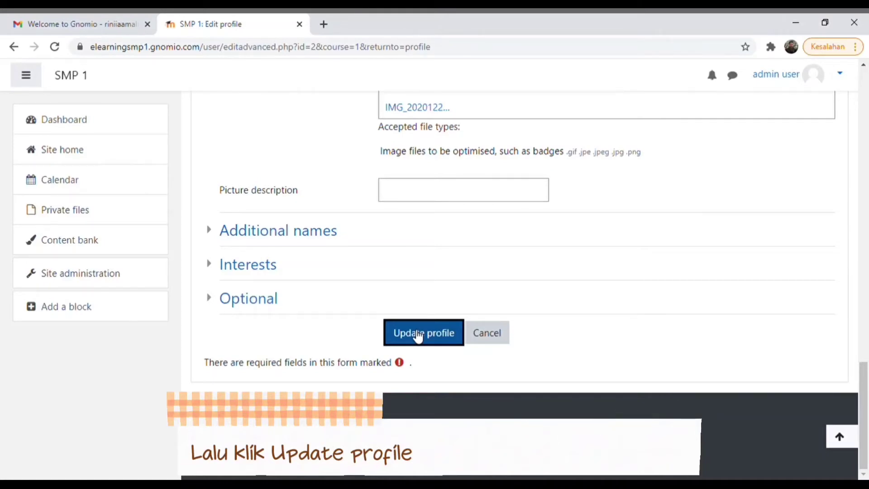
left_click(440, 338)
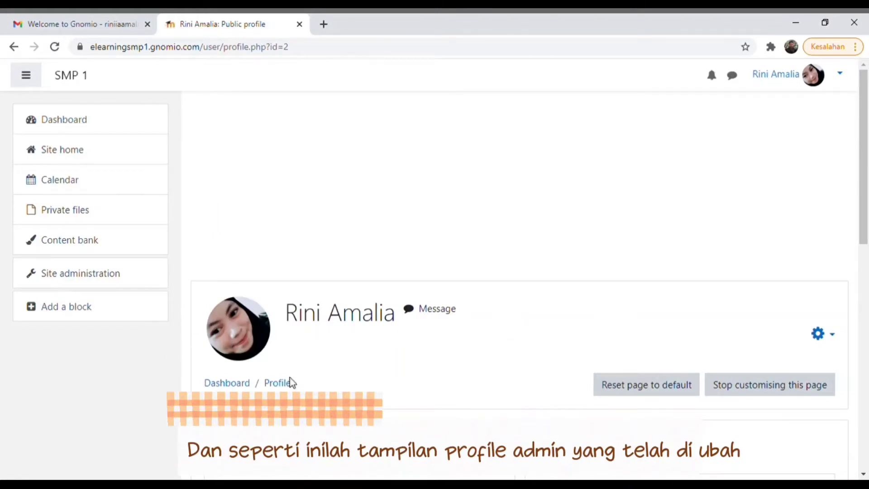
- Check the updated name and photo, then go to Site administration from the Dashboard
mouse_move(867, 91)
left_mouse_down()
mouse_move(860, 163)
mouse_move(867, 313)
mouse_move(867, 86)
left_mouse_up()
left_click_drag(867, 47, 865, 52)
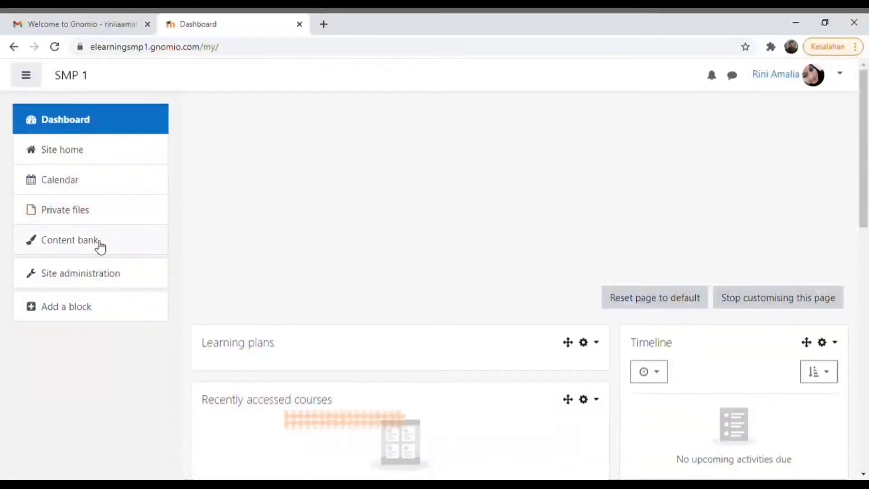
left_click(93, 277)
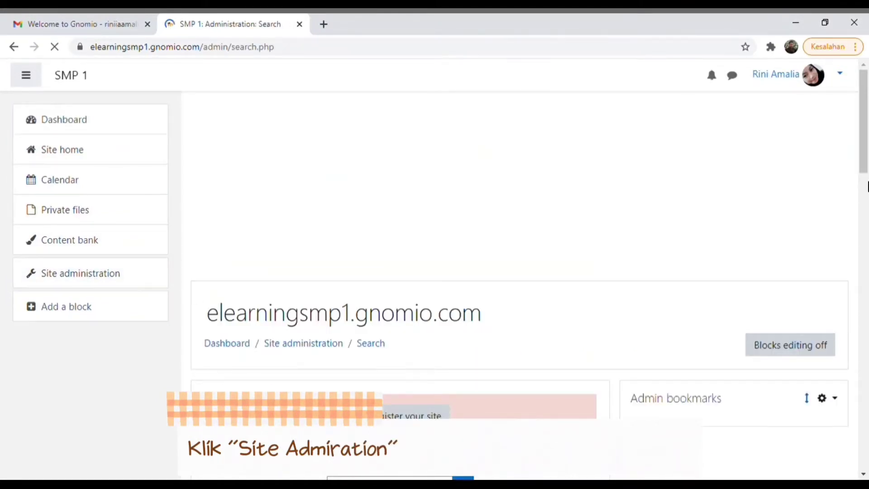
- Open Manage courses and categories under the Courses tab and start a new category
left_click_drag(862, 143, 864, 237)
left_click(398, 157)
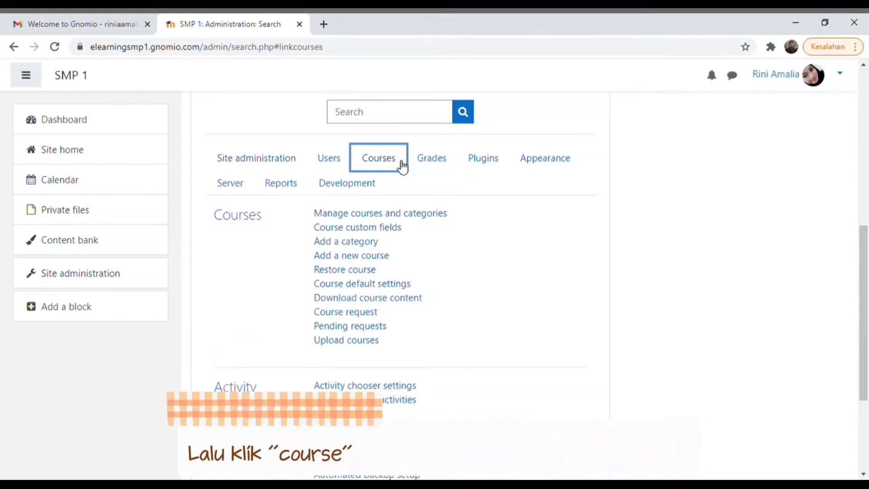
left_click(393, 214)
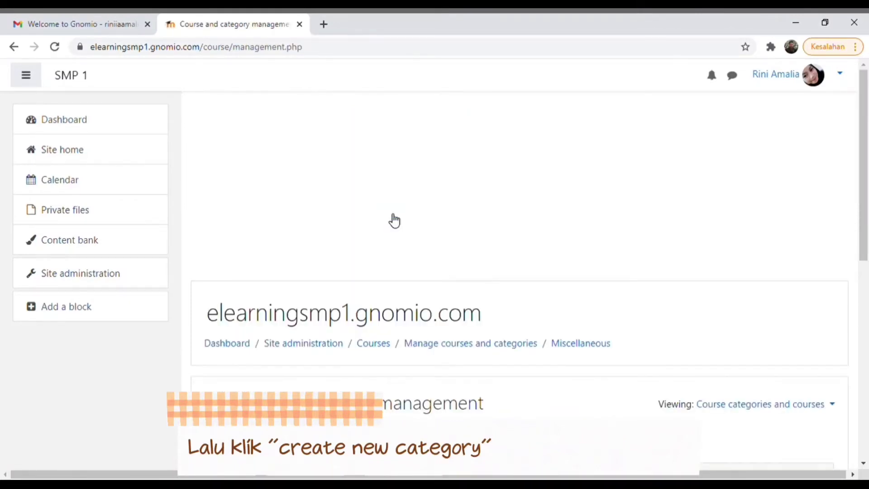
left_click_drag(865, 188, 867, 345)
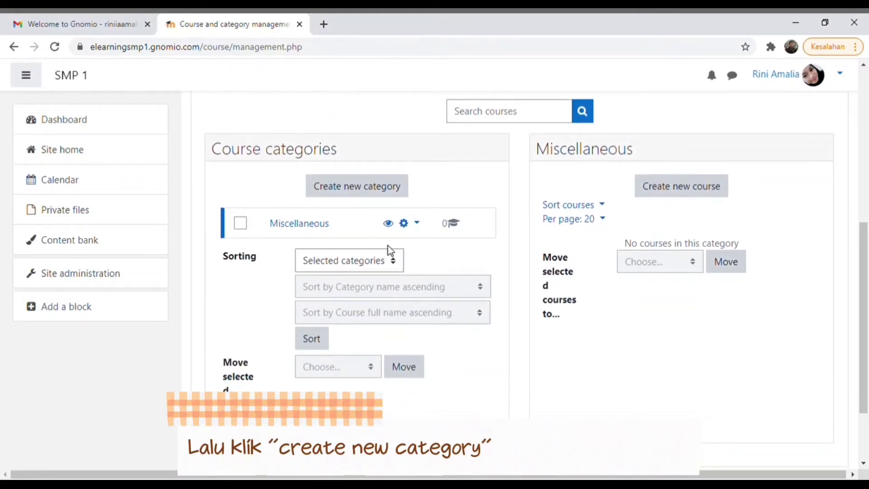
left_click(381, 189)
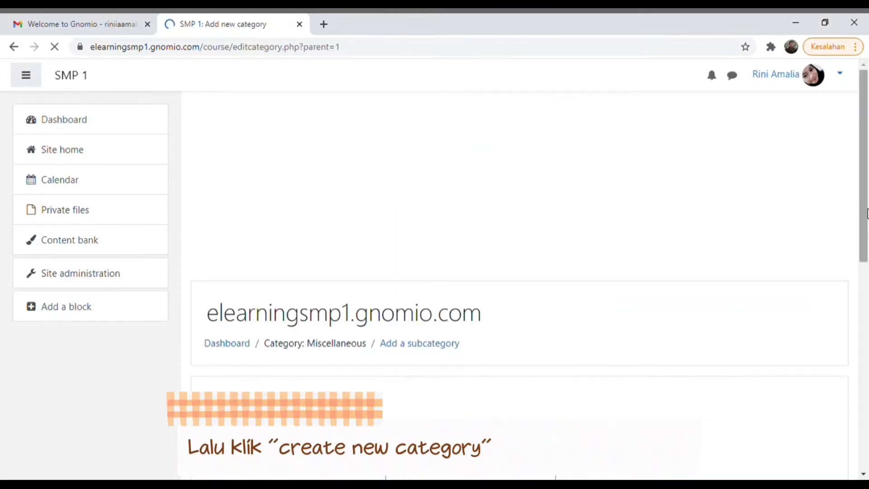
- Create category Kelas IX with ID number 09 and description 'Deskripsi kelas'
left_click_drag(865, 213, 864, 356)
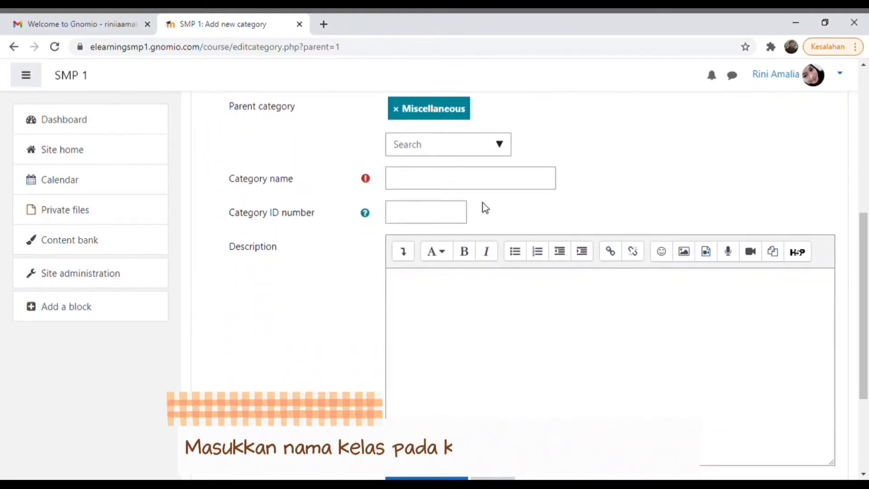
left_click(483, 188)
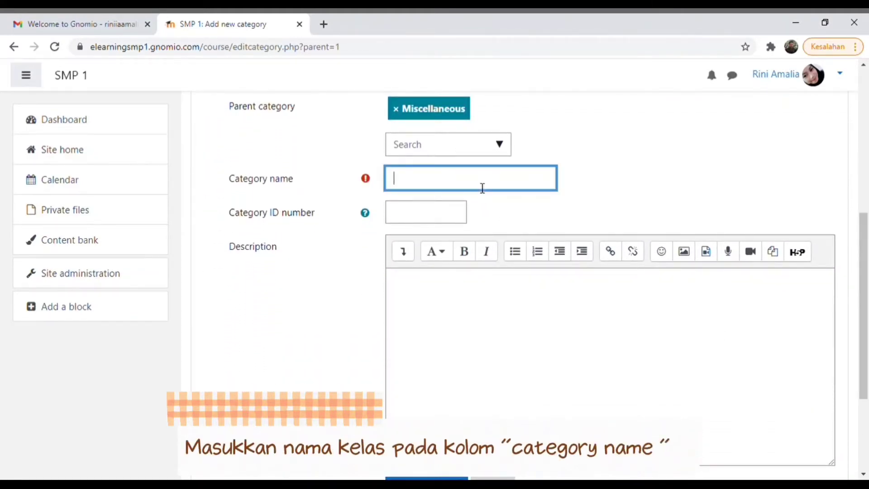
type("Kelas IX")
left_click(433, 221)
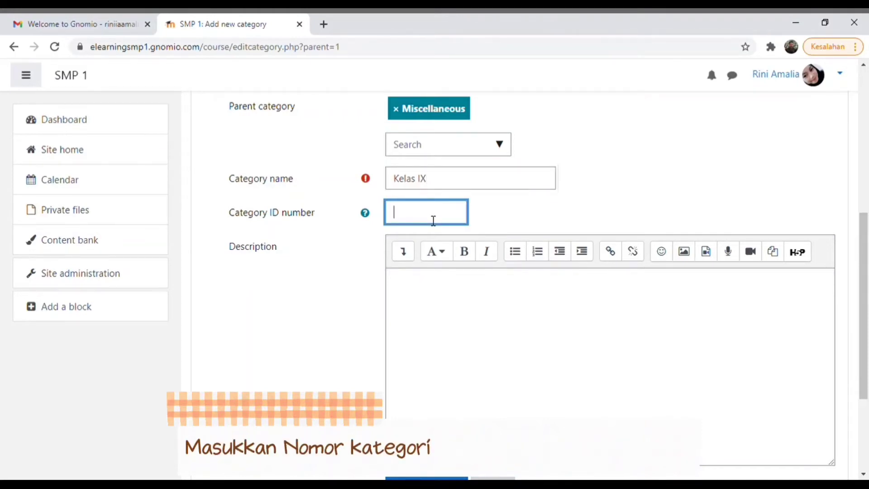
type("09")
left_click_drag(868, 258, 867, 311)
left_click(638, 219)
type("Deskrips")
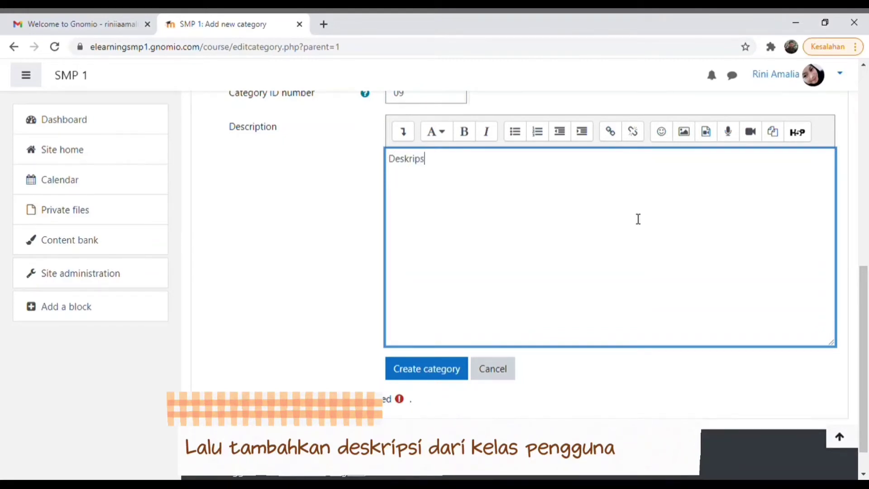
type("i kelas...")
left_click(444, 368)
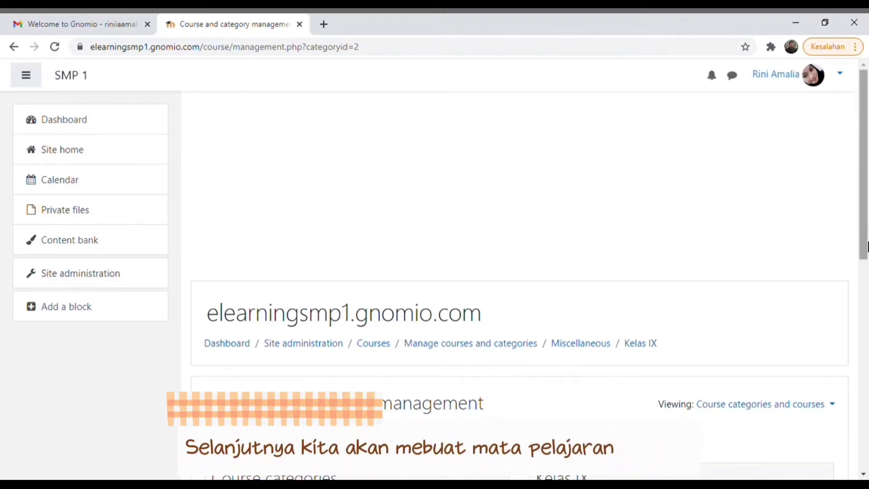
- Confirm Kelas IX appears in the category list and begin a new course
left_click_drag(865, 199, 866, 331)
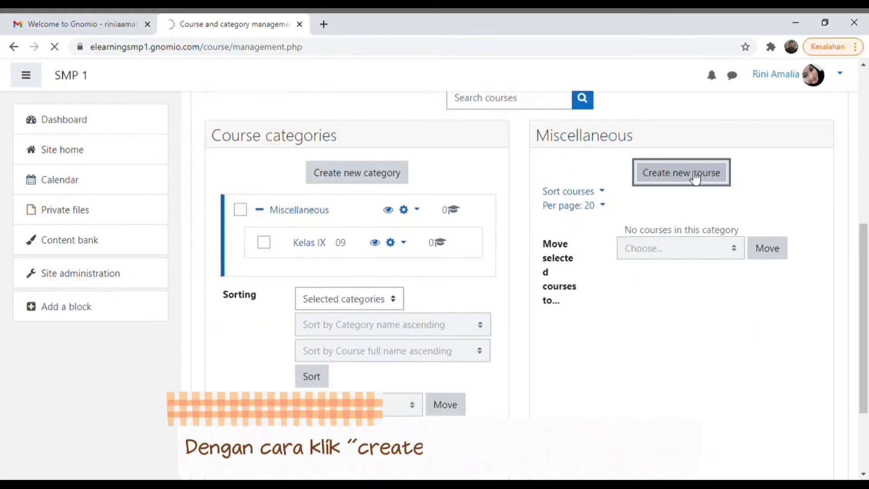
left_click(683, 174)
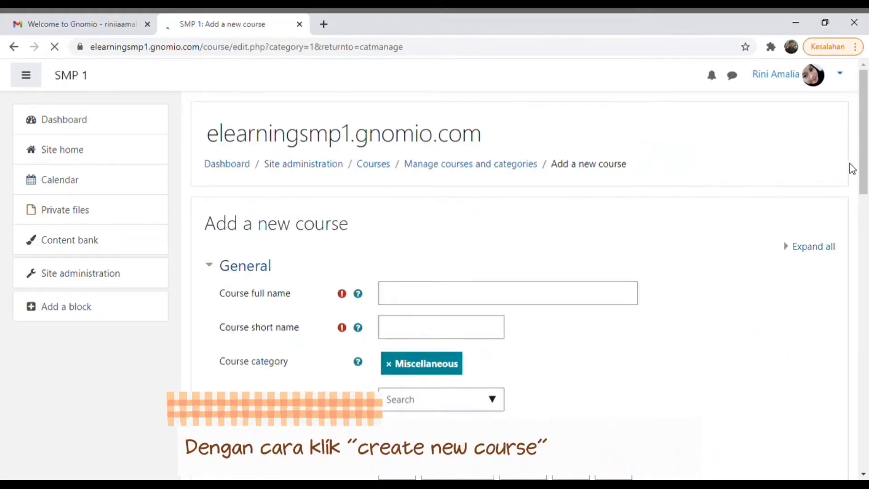
- Enter the course full name 'Bahasa Inggris' and short name 'English'
left_click_drag(865, 166, 864, 209)
left_click(558, 160)
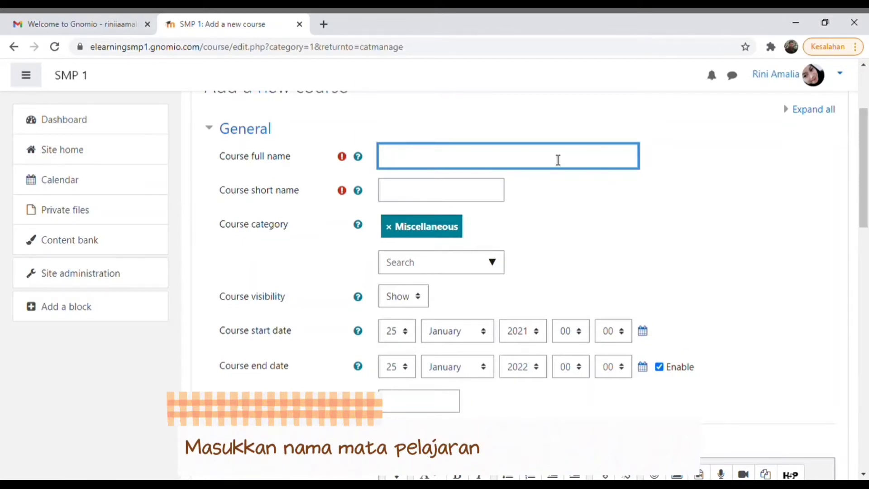
type("Baha")
type("sa In")
key("BackSpace")
type("nggris")
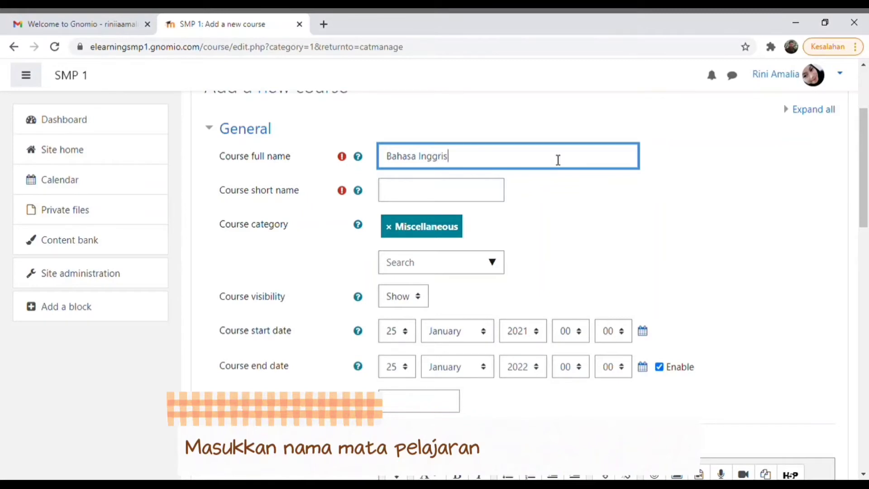
left_click(484, 193)
type("English")
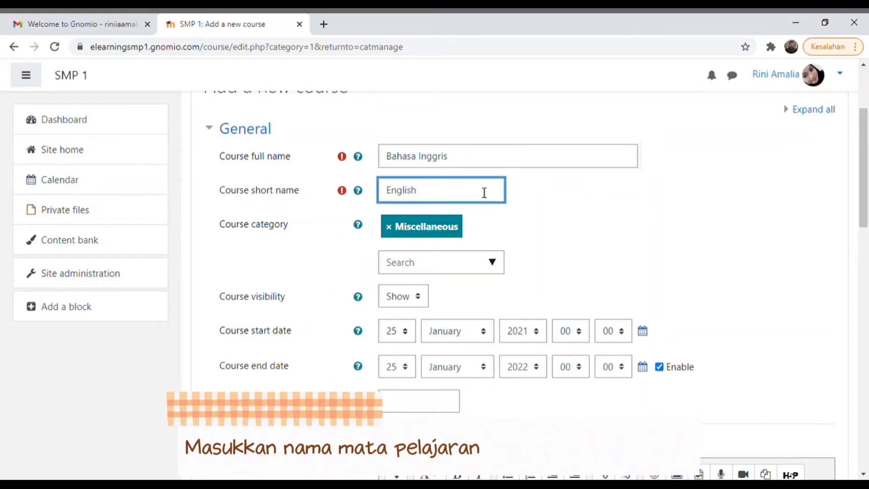
- Add the summary 'Kita akan belajar bahasa inggris kelas 9' and save the course
left_click_drag(866, 188, 866, 283)
left_click(655, 192)
type("Kita")
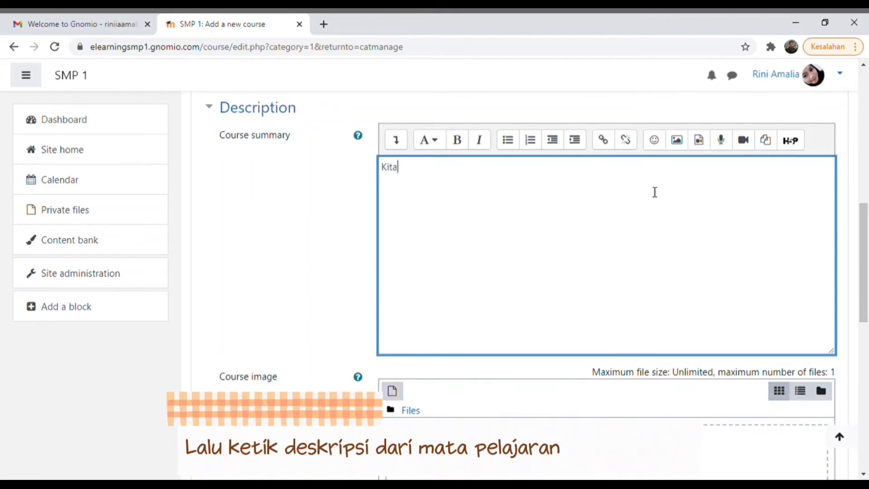
type(" akan belajar bahasa ")
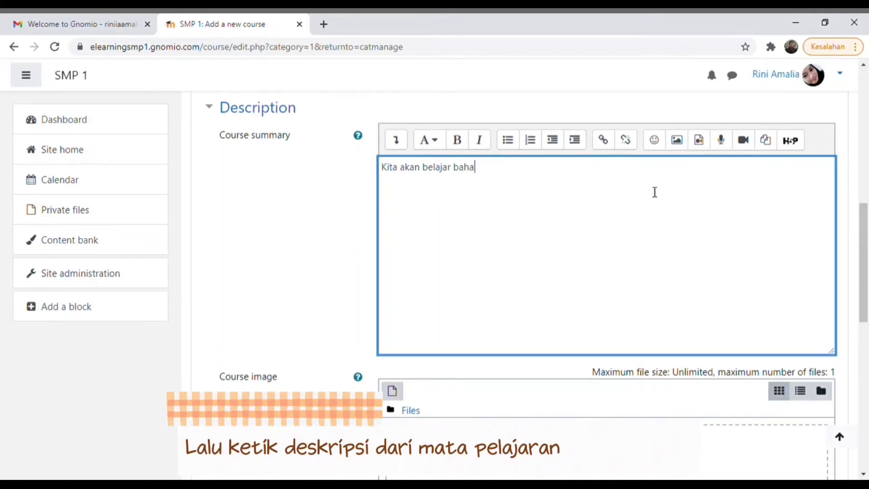
type("inggris ")
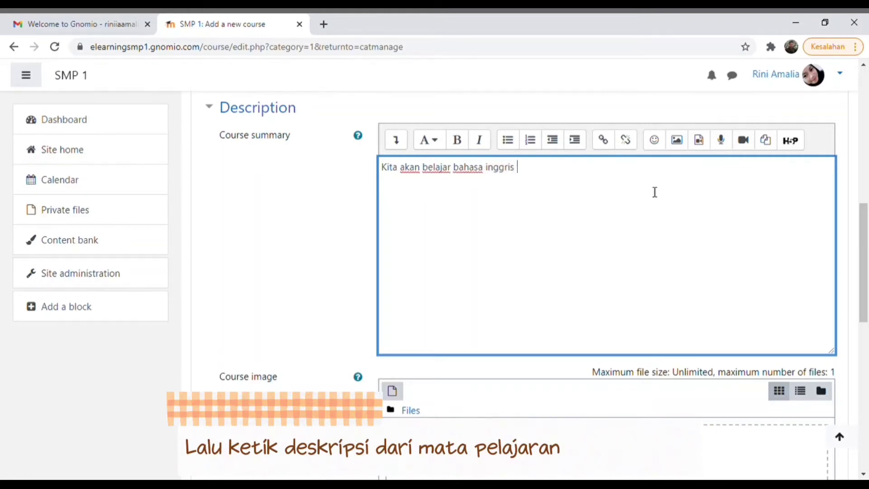
type("kelas 9")
left_click_drag(866, 222, 867, 285)
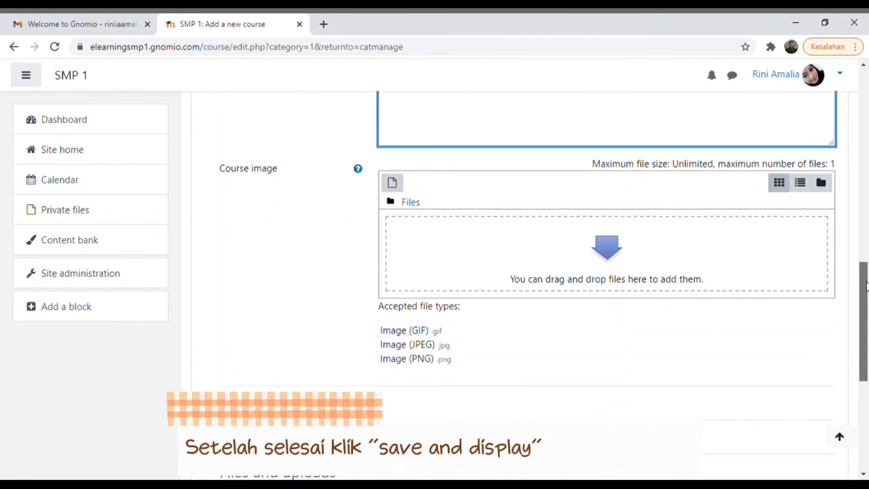
scroll(867, 286, "down", 3)
scroll(867, 285, "up", 3)
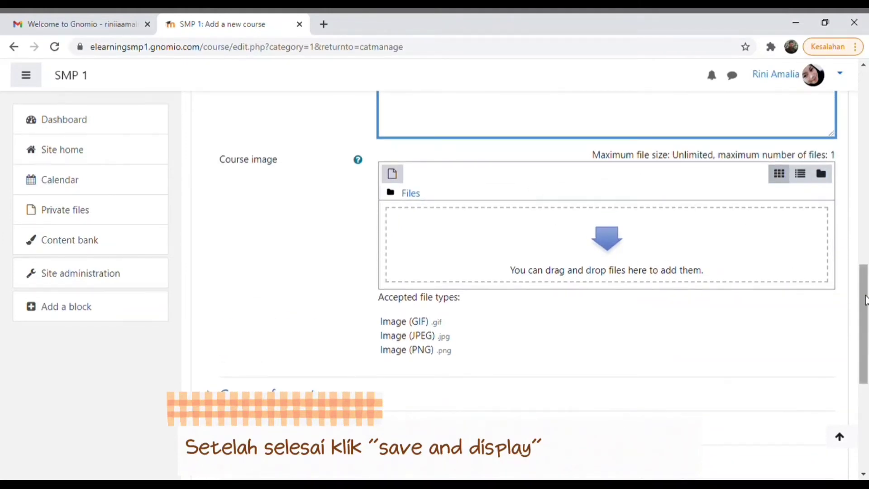
left_click_drag(865, 299, 865, 387)
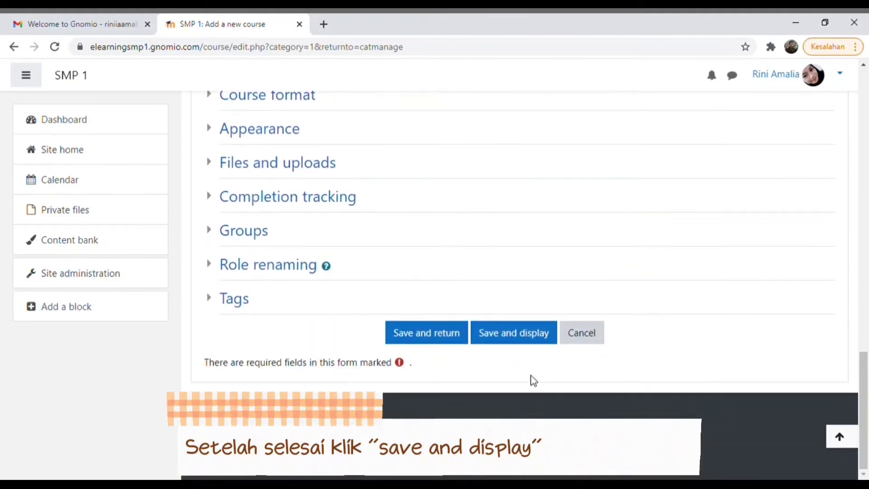
left_click(510, 334)
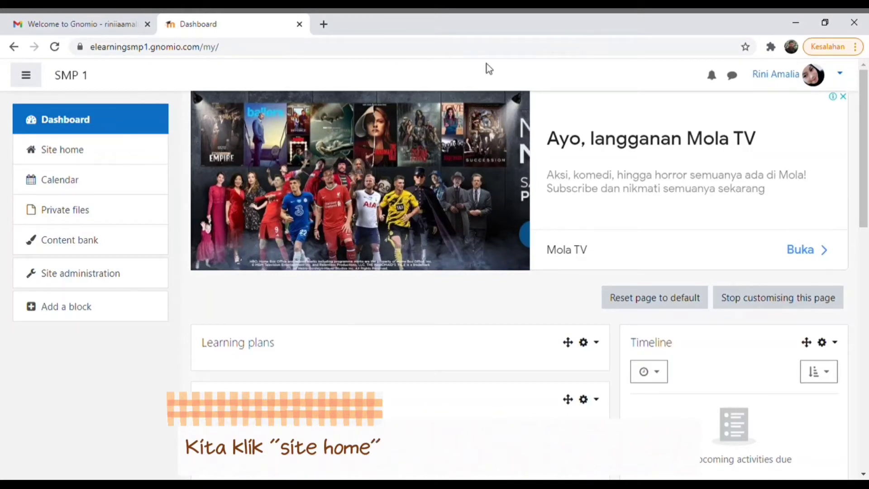
- Open the Bahasa Inggris course from Available courses on the site home
left_click(86, 155)
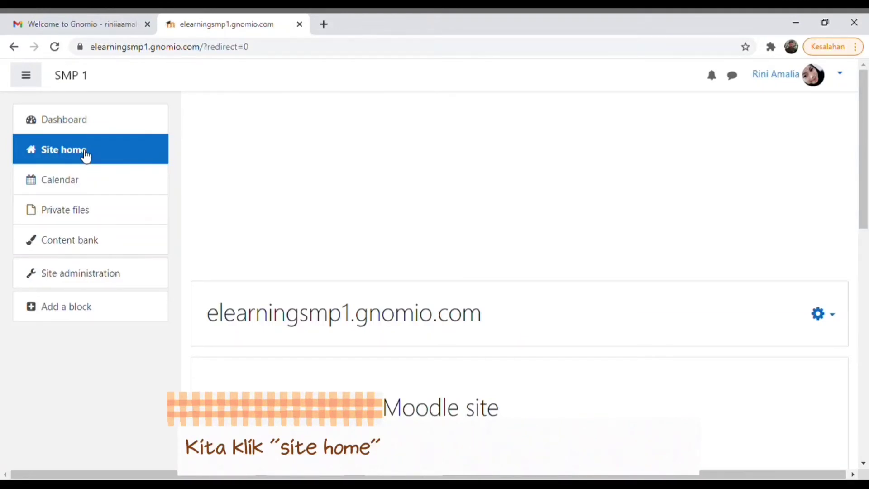
left_click_drag(866, 185, 849, 392)
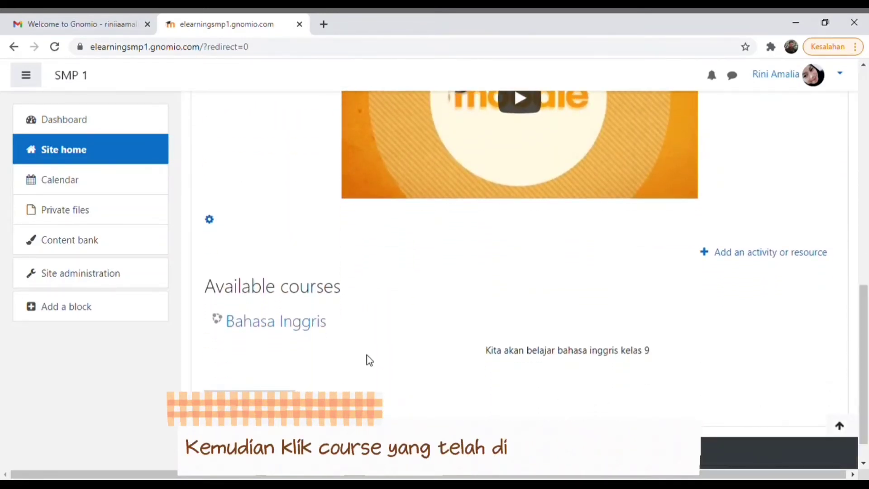
left_click(308, 327)
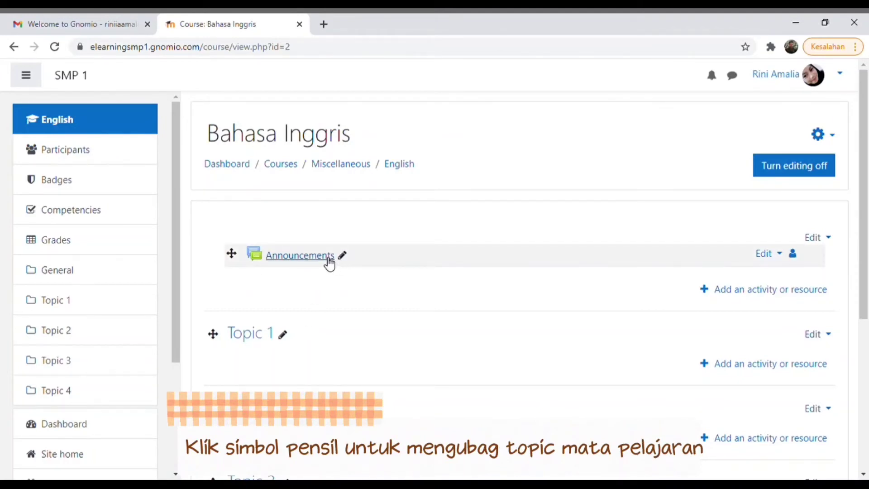
- Rename the Topic 1 section to 'Expression Congratulation'
scroll(334, 285, "down", 1)
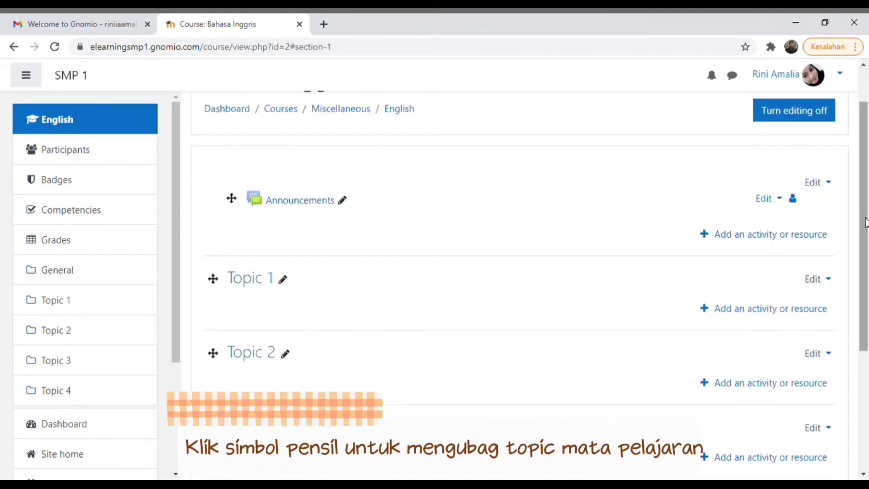
left_click(285, 281)
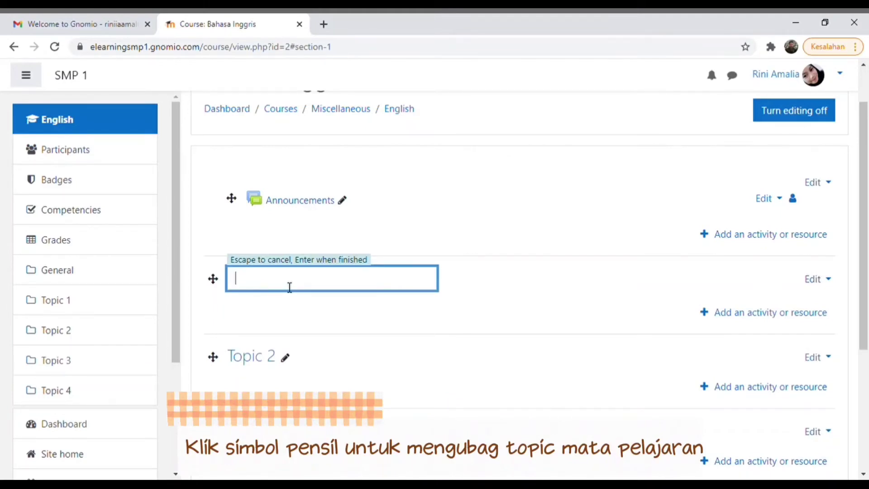
type("Expresi")
key("BackSpace")
type("sion Congratulation")
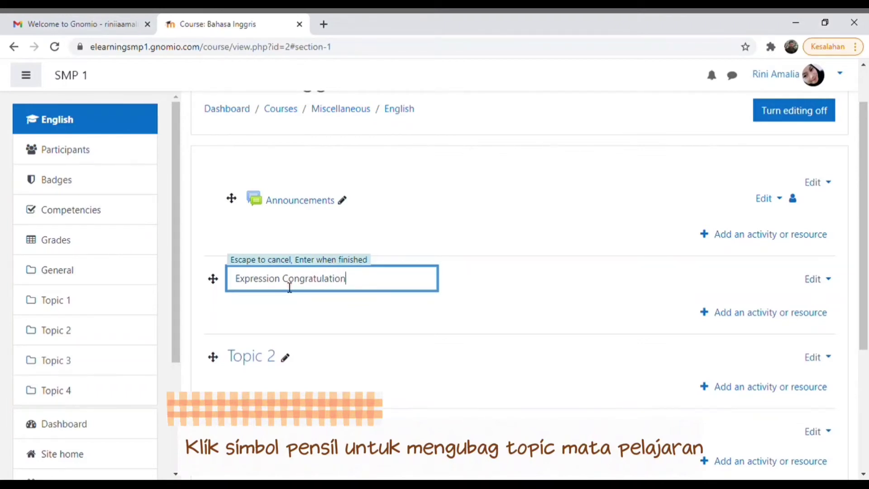
key("Escape")
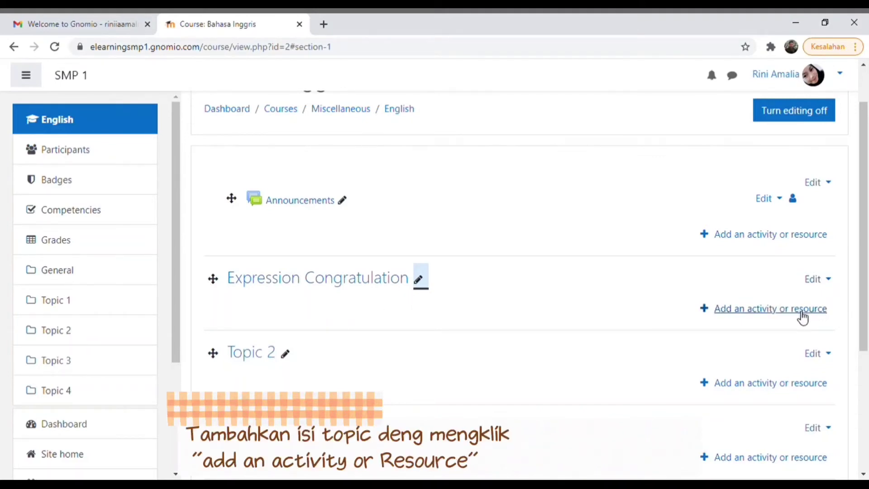
left_click(803, 309)
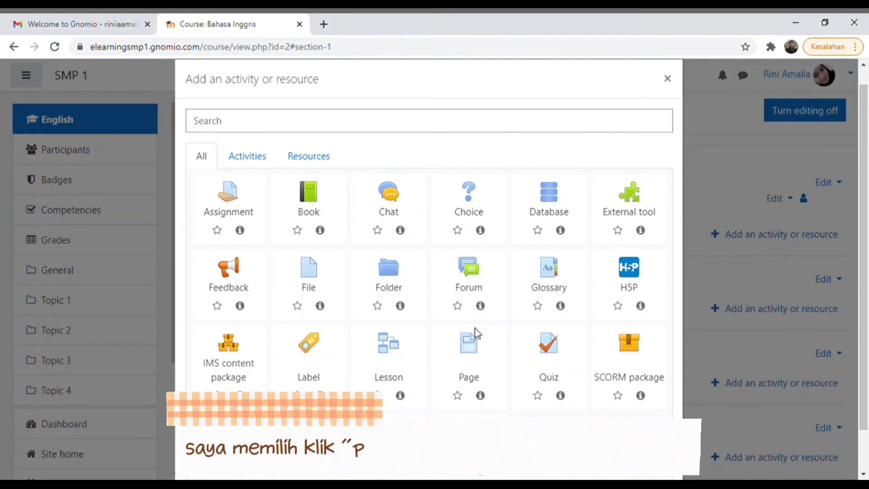
- Choose the Page resource to add to the Expression Congratulation topic
left_click(480, 357)
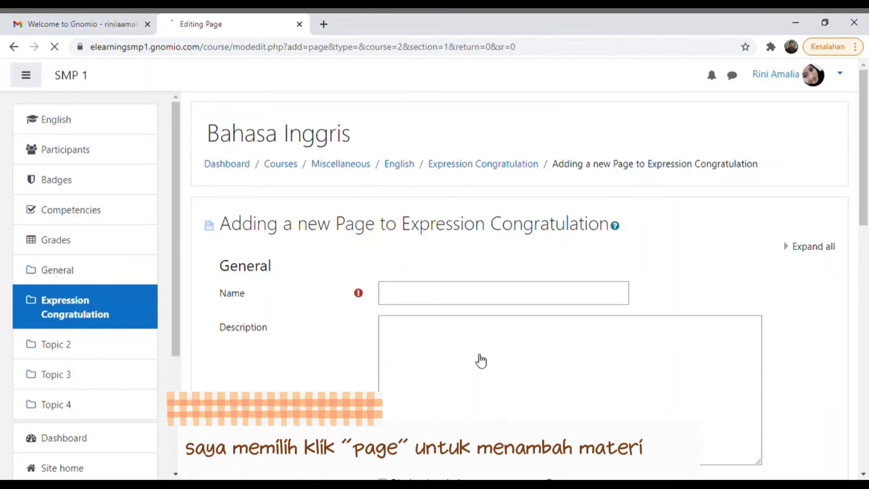
- Name the new page 'Pengertian Expression Congratulation'
left_click(468, 300)
type("Peng")
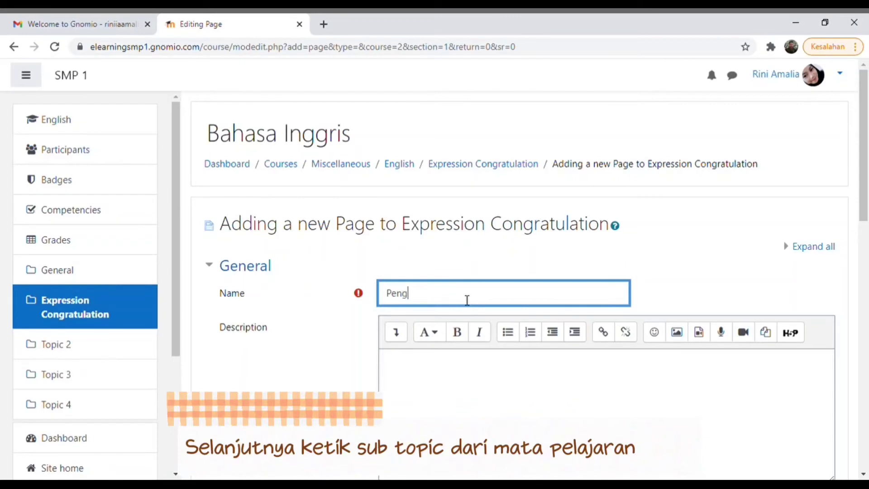
type("ertian Expre")
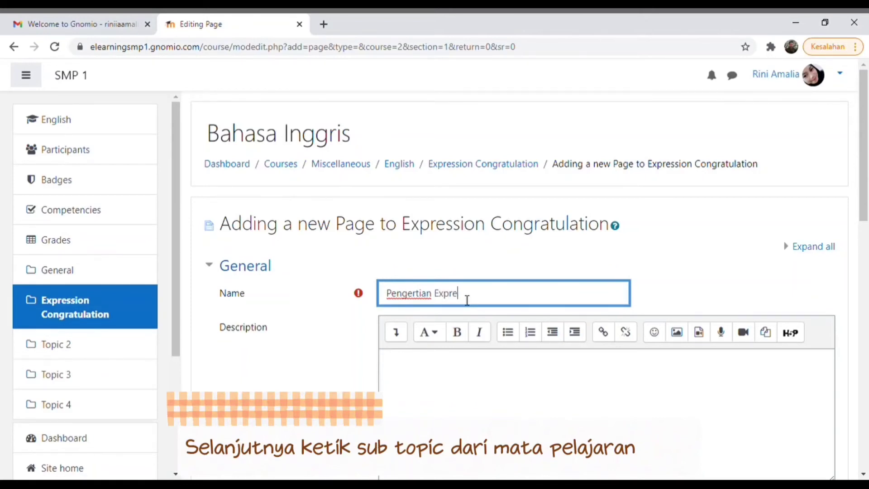
type("ssion Congratulation")
key("Tab")
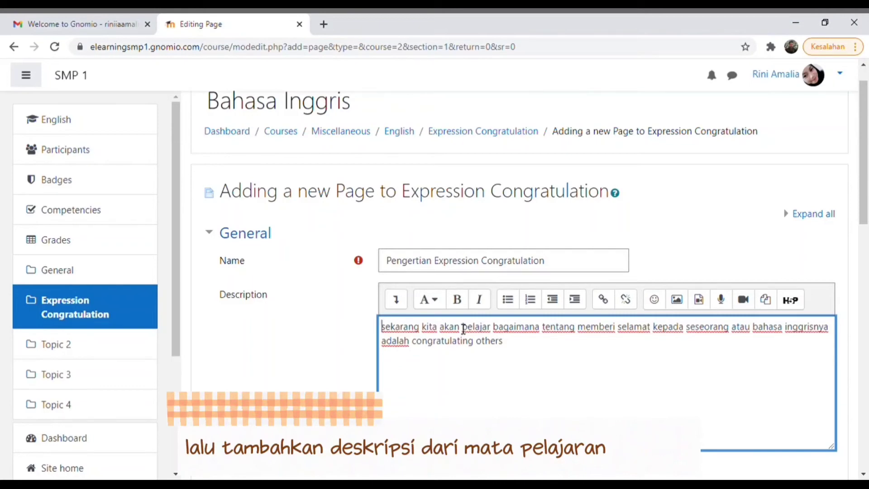
- Write page content explaining 'Expression Congratulation merupakan ungkapan yang diucapkan ketika kita menyatakan selamat…'
left_click_drag(866, 147, 866, 268)
left_click(633, 251)
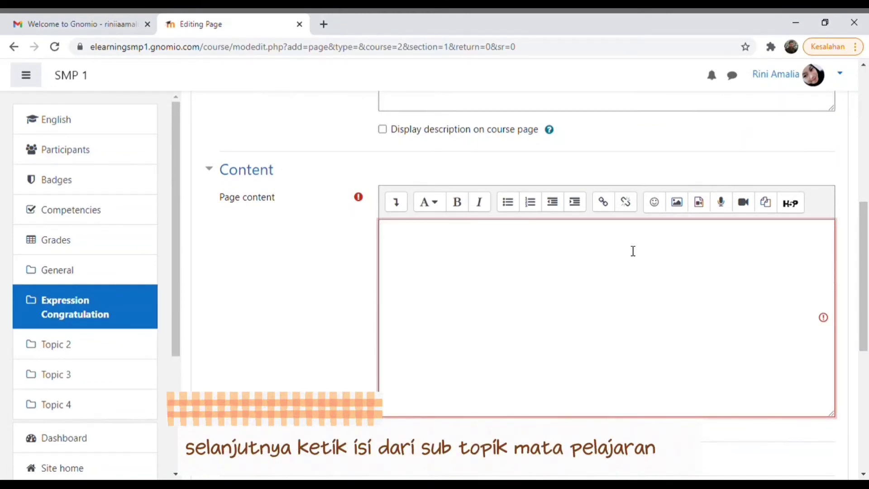
left_click(633, 251)
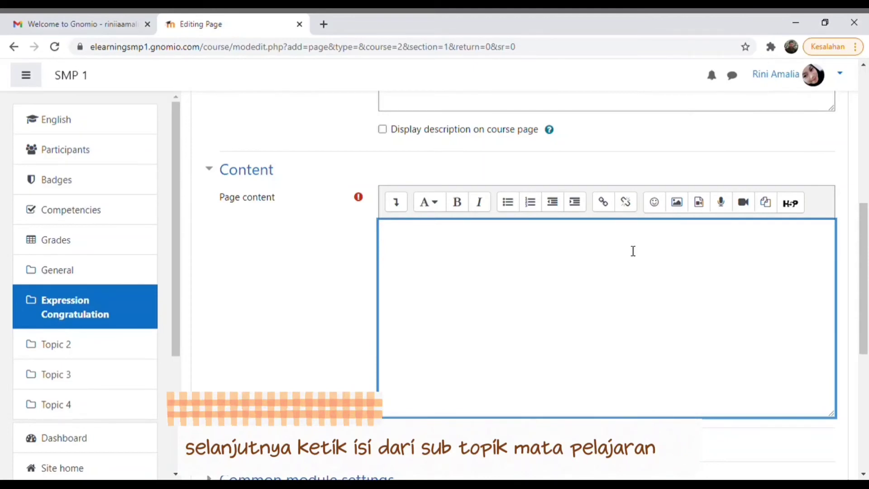
type("Expression Congra")
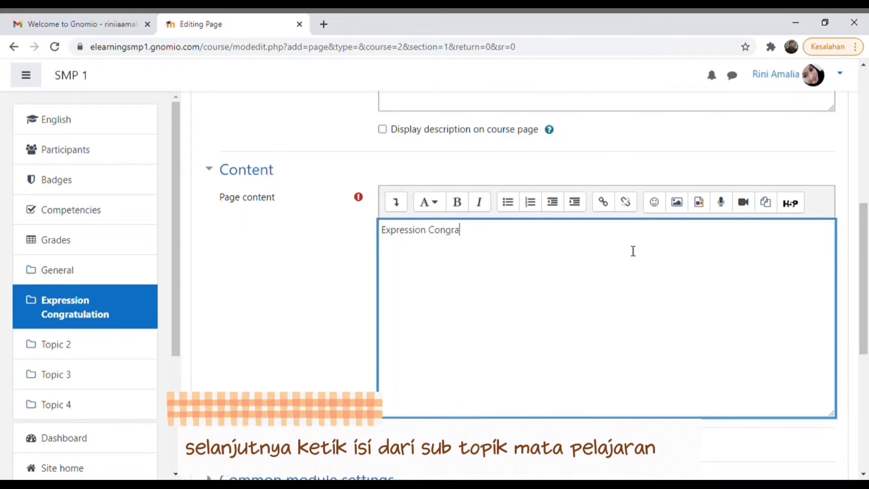
type("tulation merup")
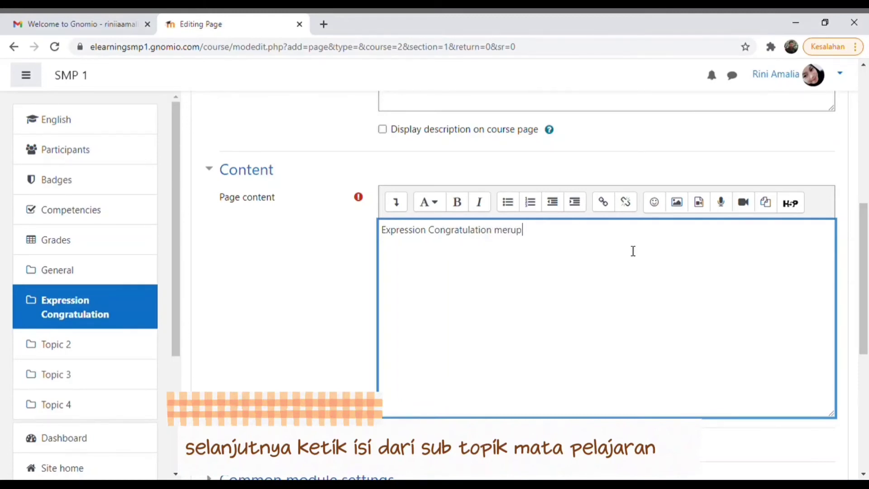
type("akan ungkapan yang diucapkan")
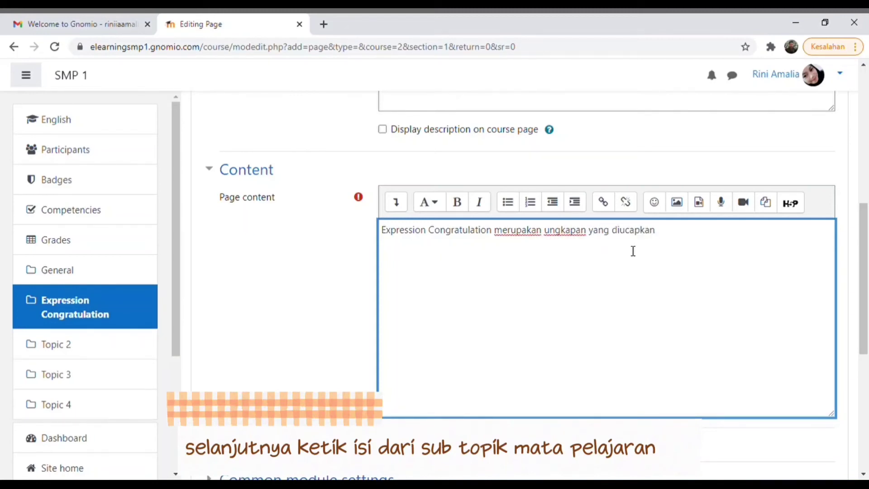
type(" ketika")
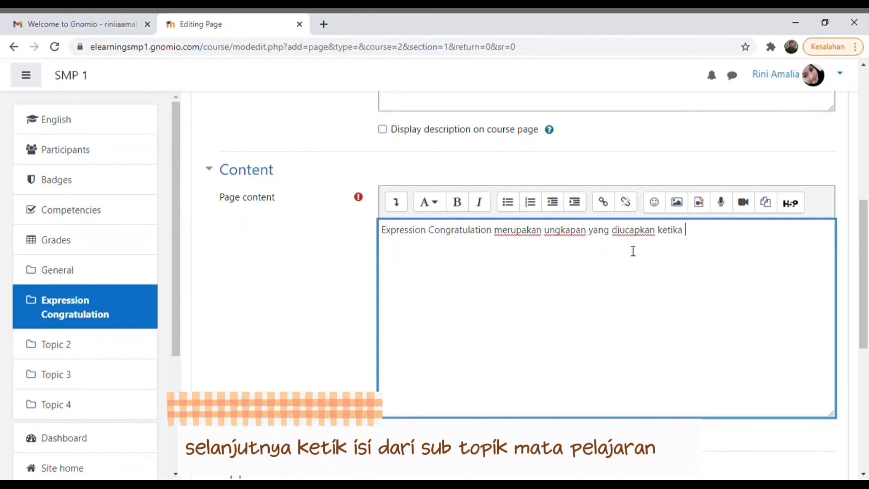
type(" kita men")
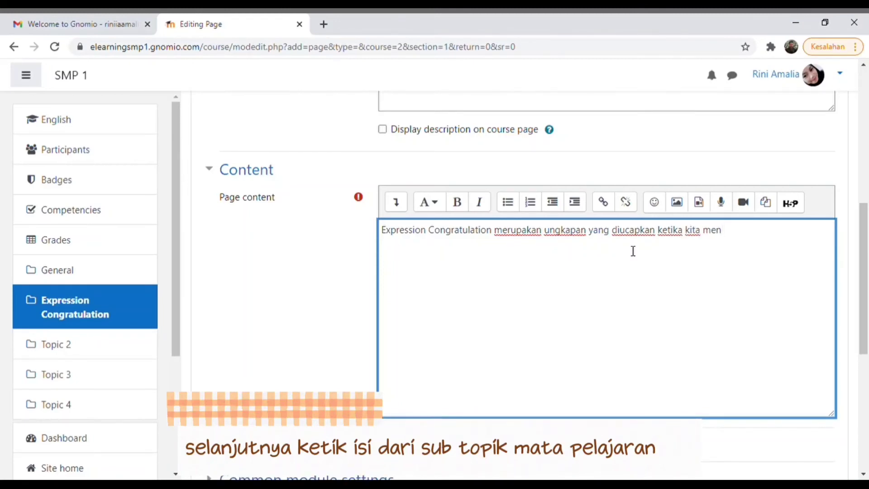
type("yatakan selamat ")
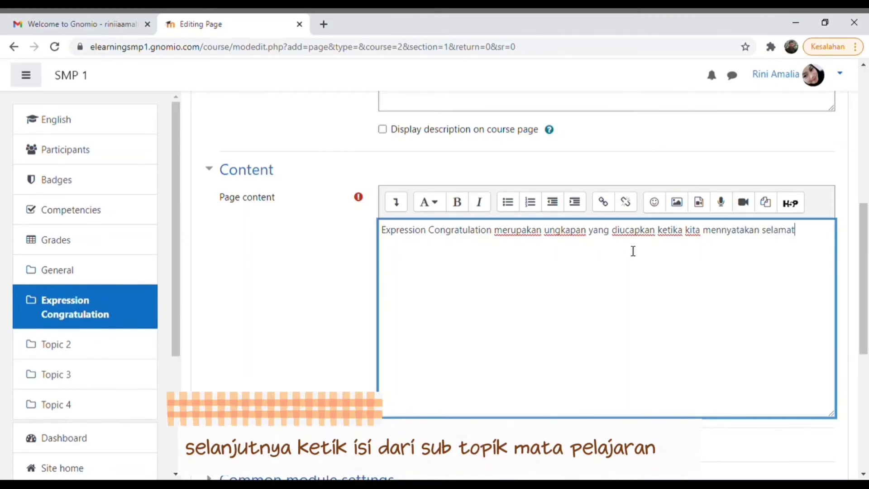
type("kepada seseorang dalam baha")
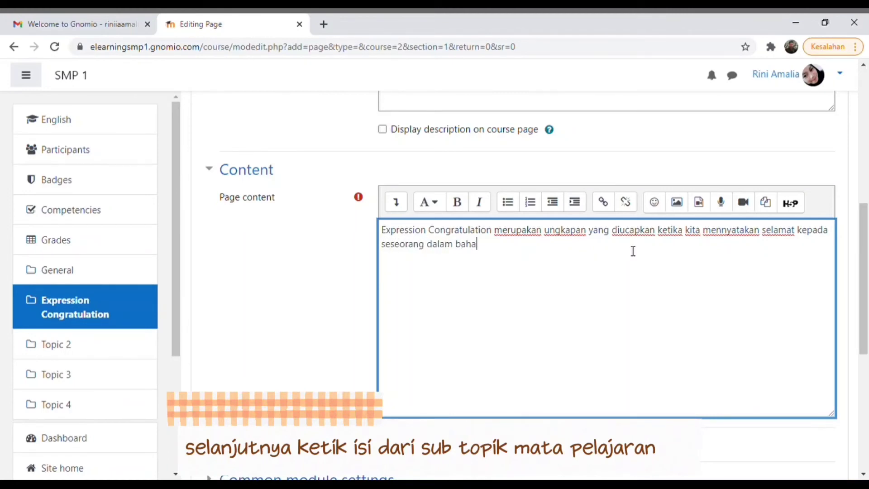
type("hassa inggris")
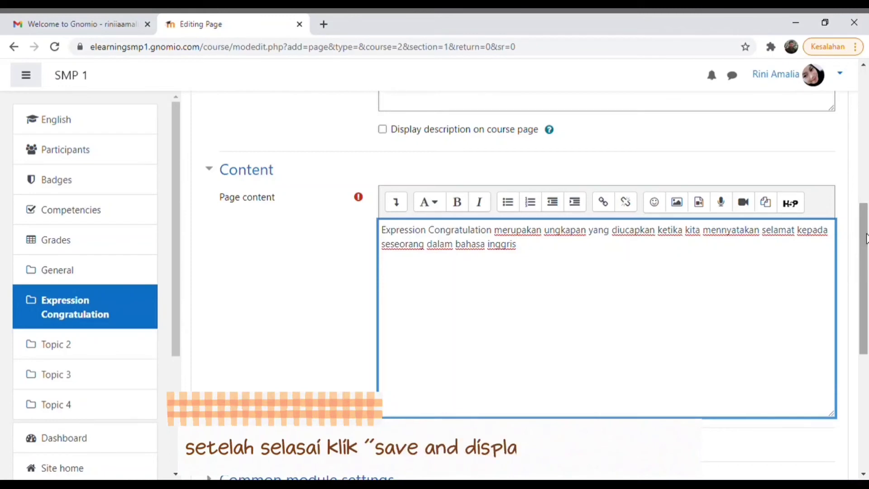
- Save and display the Pengertian Expression Congratulation page
scroll(866, 242, "down", 1)
left_click_drag(865, 242, 866, 360)
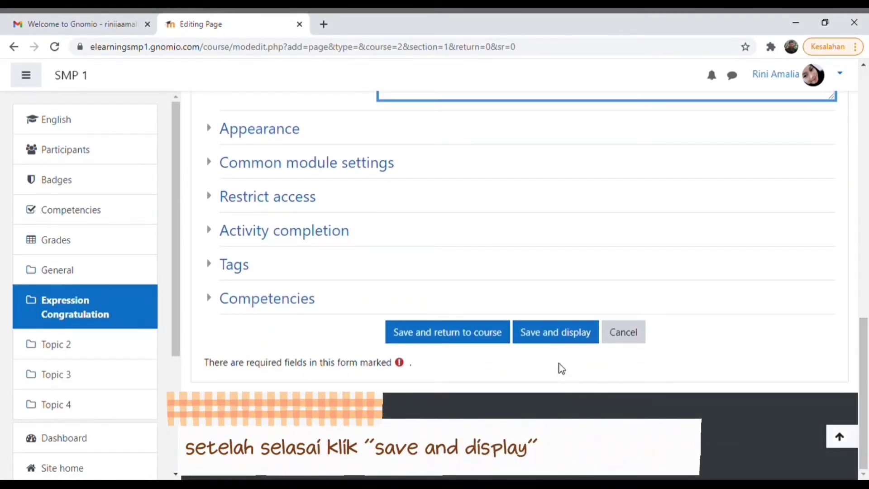
left_click(561, 342)
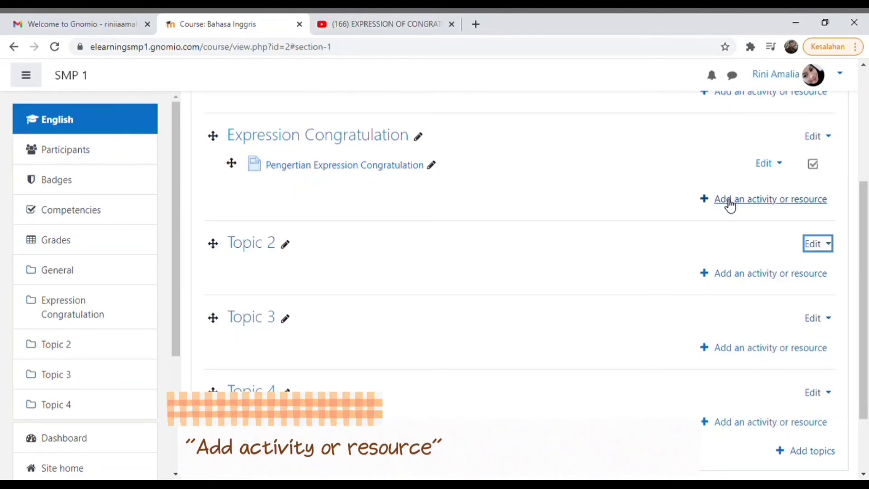
- Add a second Page to Expression Congratulation titled 'Video Penjelasan Expression Congratulation'
left_click(730, 202)
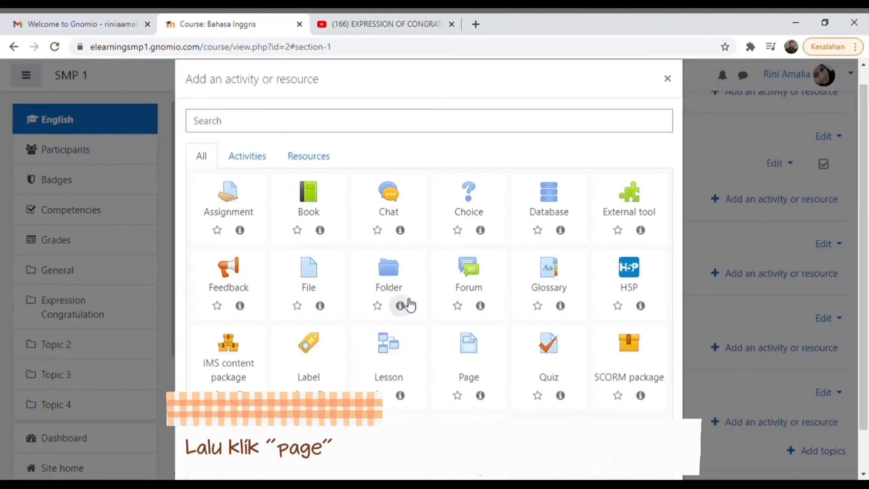
left_click(475, 362)
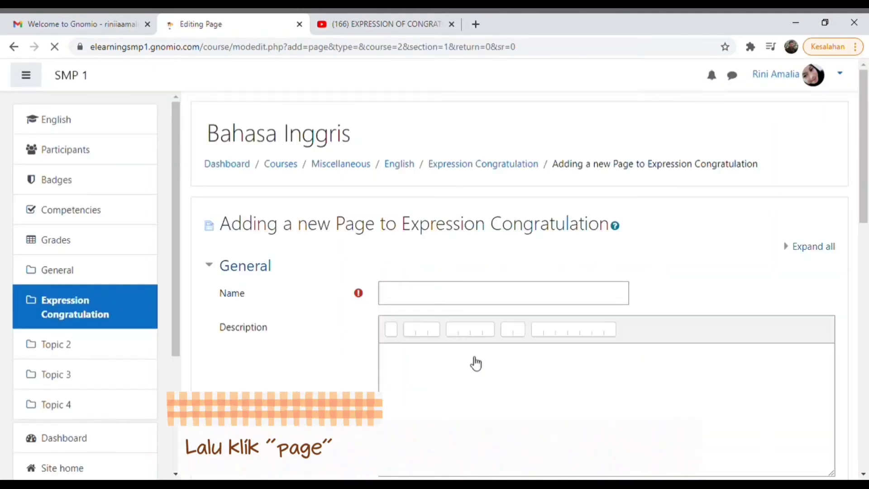
left_click(425, 301)
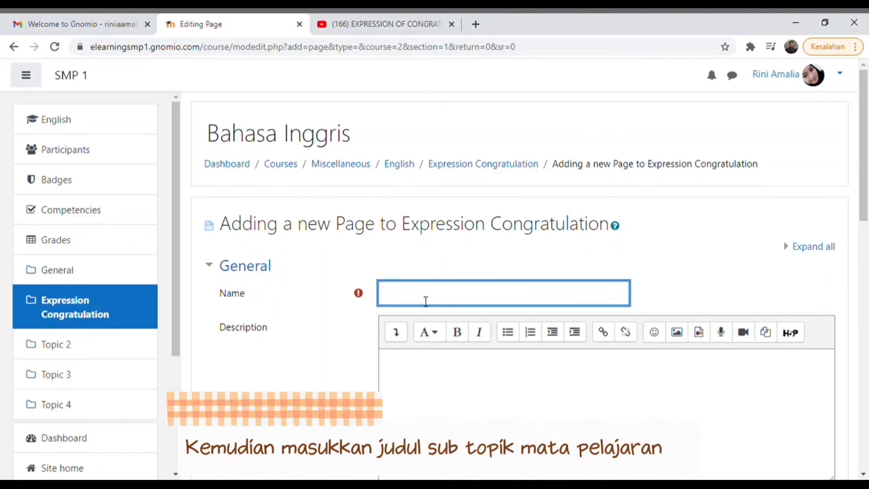
type("Video Penjelasan E")
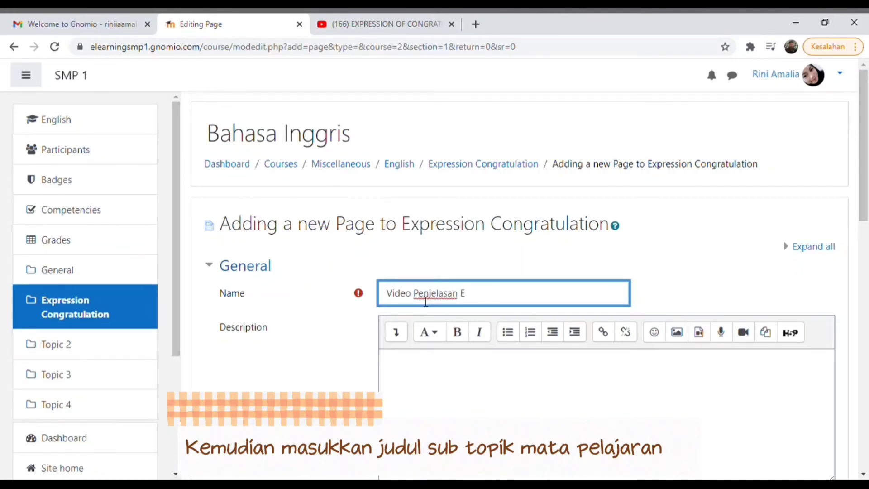
type("xpression Cong")
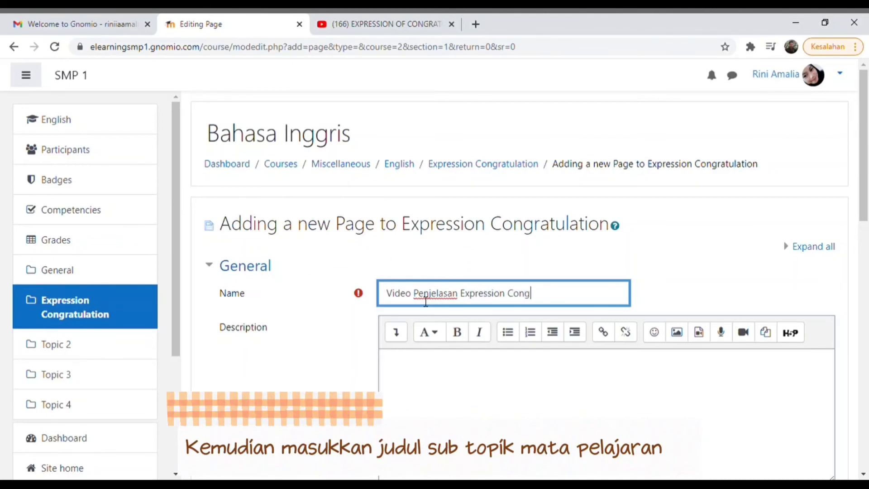
type("ratulatipon")
- Copy the YouTube video's iframe embed code from its Share > Embed dialog
left_click(452, 395)
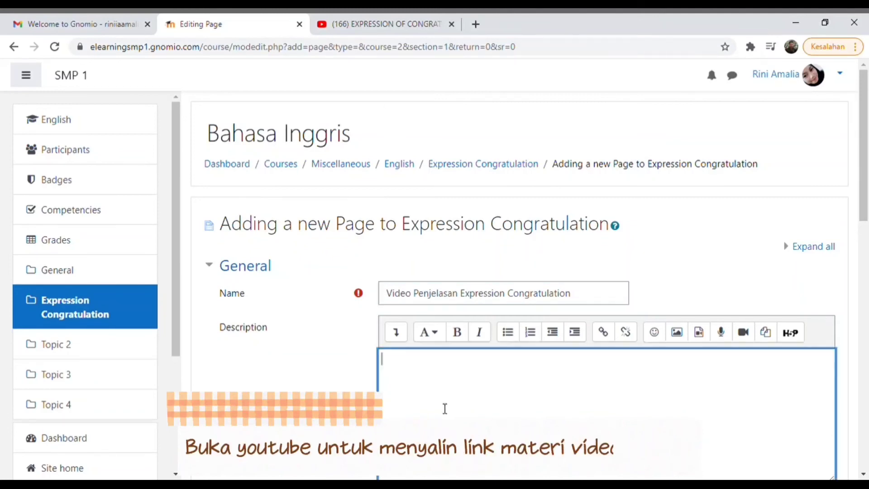
left_click(391, 30)
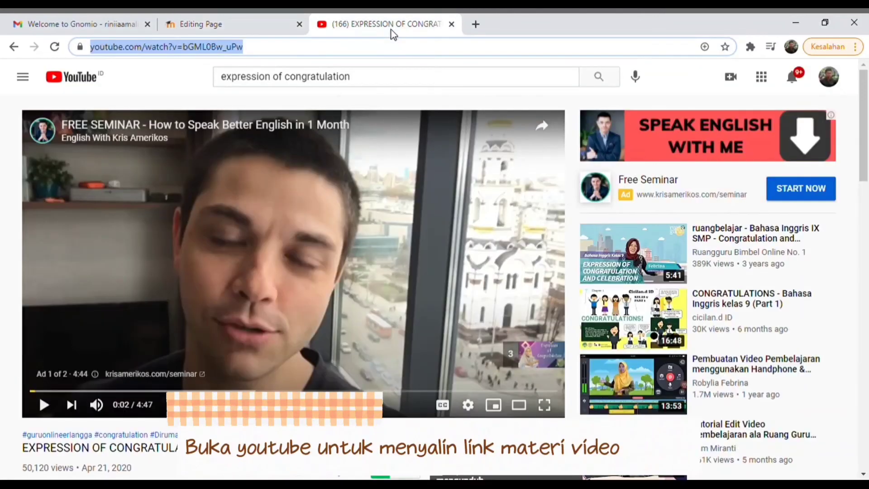
left_click_drag(867, 133, 866, 174)
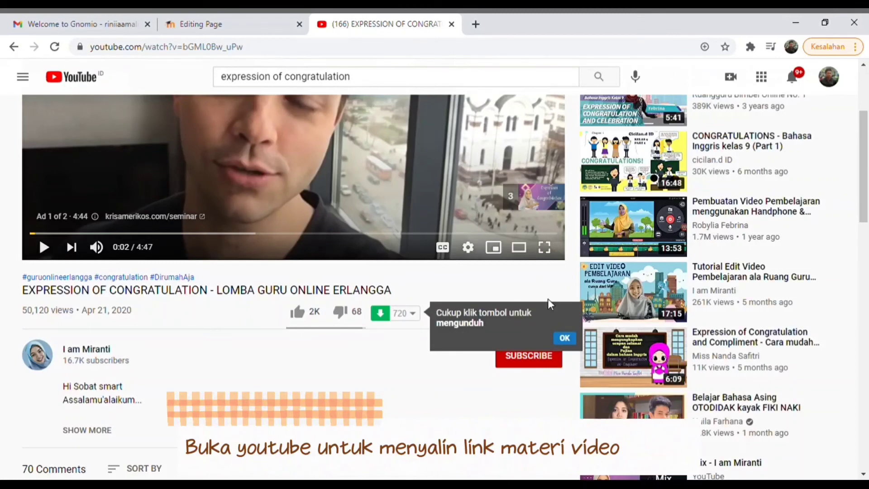
left_click(564, 342)
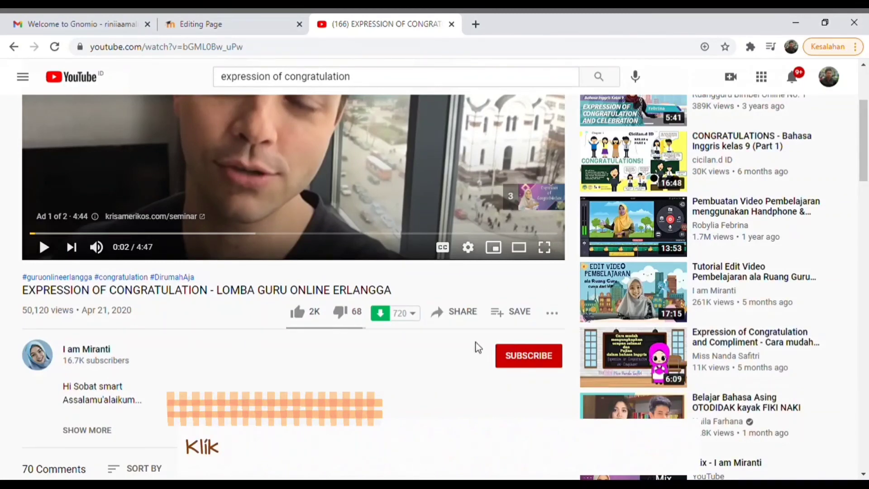
left_click(454, 316)
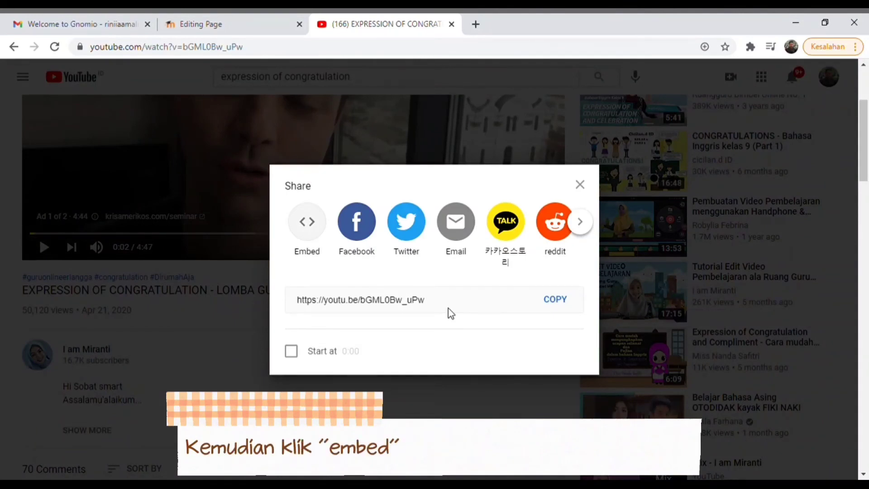
left_click(309, 226)
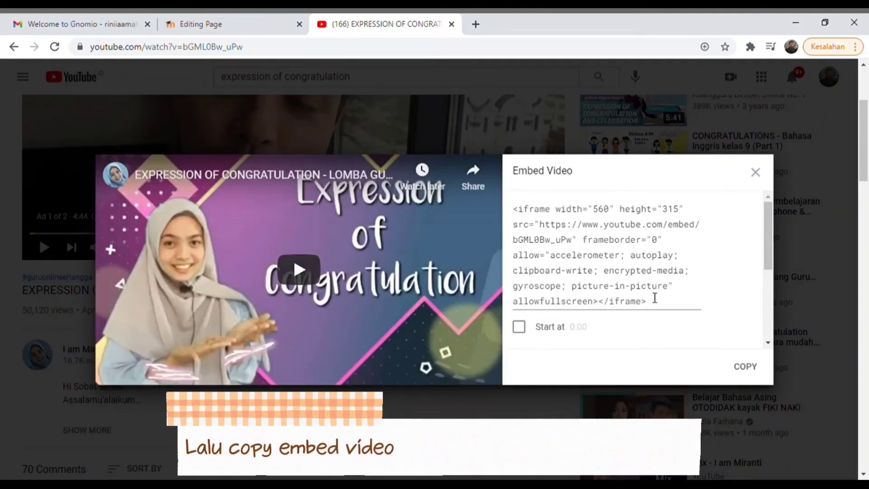
left_click(745, 366)
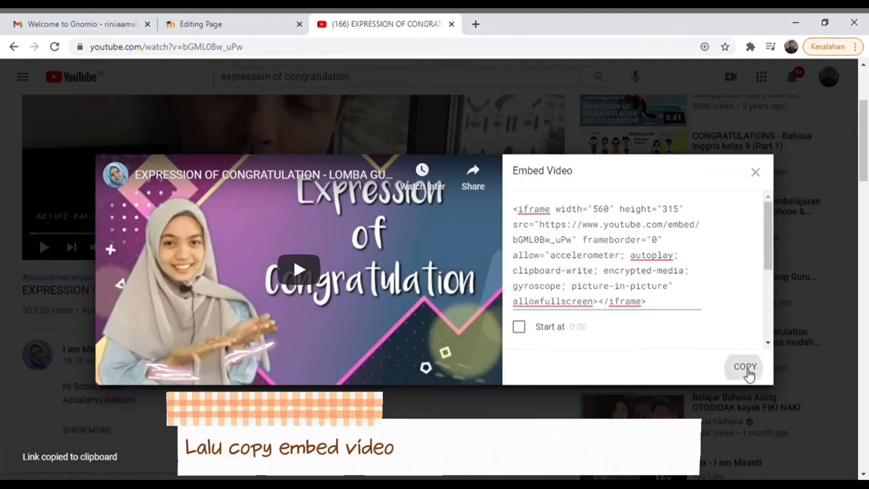
left_click(222, 30)
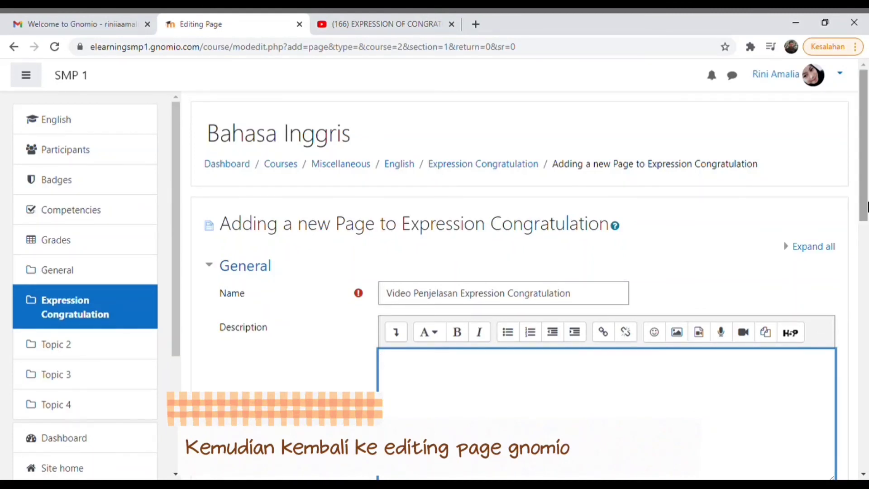
- Paste the YouTube iframe embed code into the Description as HTML and preview the video
scroll(866, 206, "down", 2)
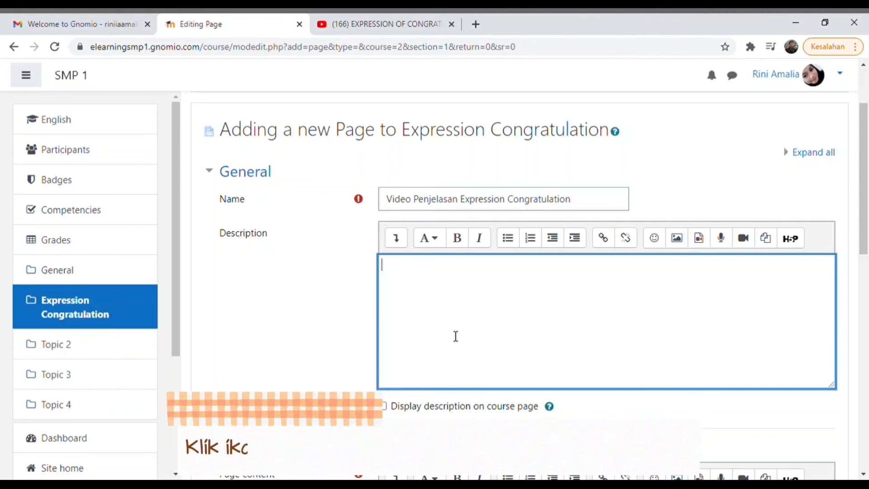
left_click(397, 238)
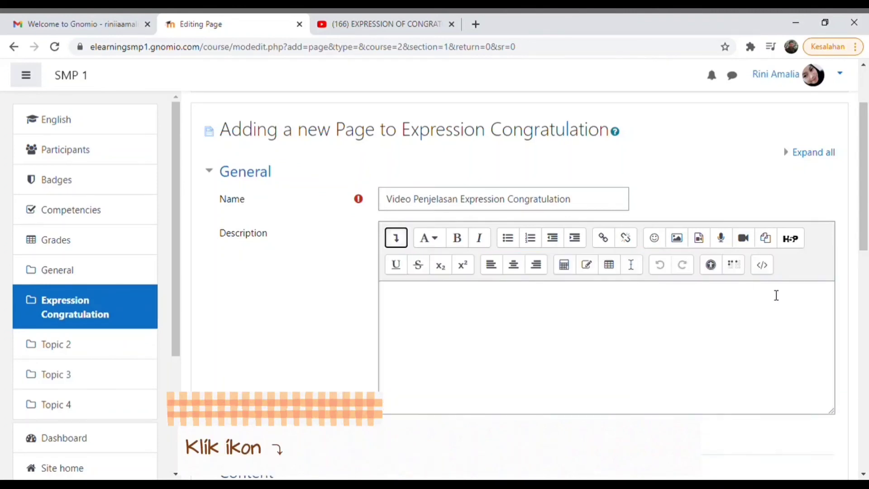
left_click(764, 265)
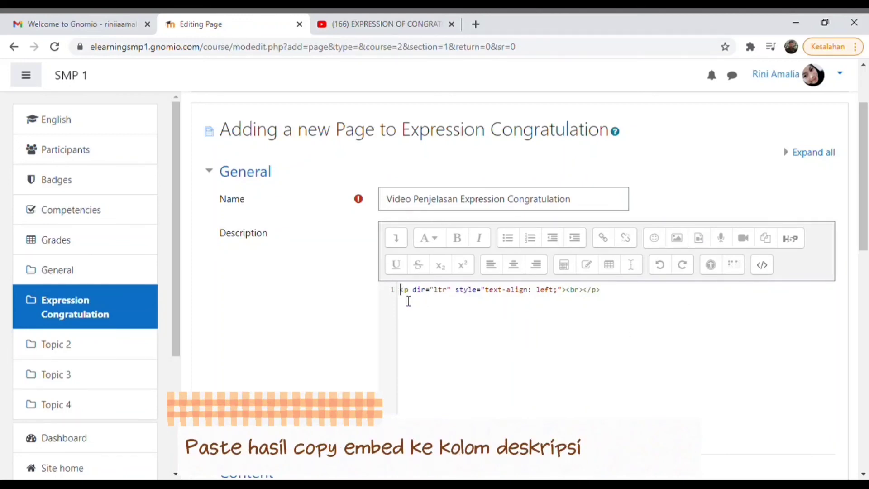
key("ctrl+v")
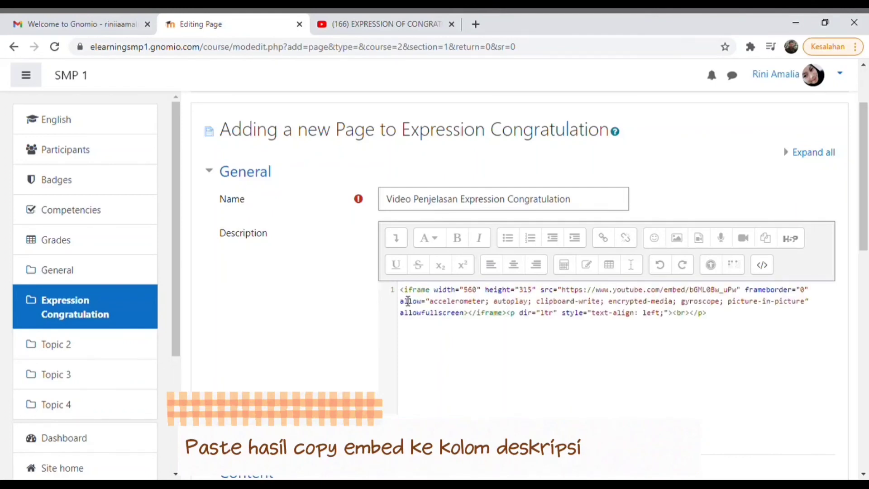
left_click(769, 267)
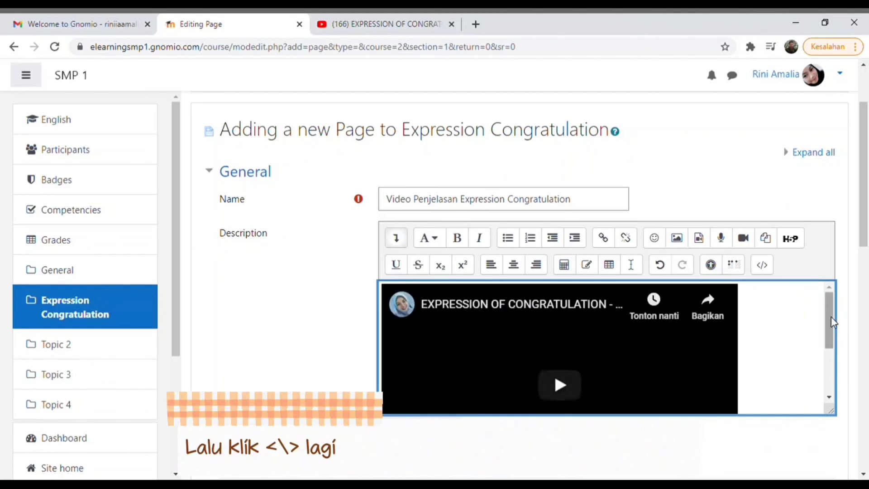
left_click_drag(834, 322, 832, 362)
scroll(867, 284, "down", 6)
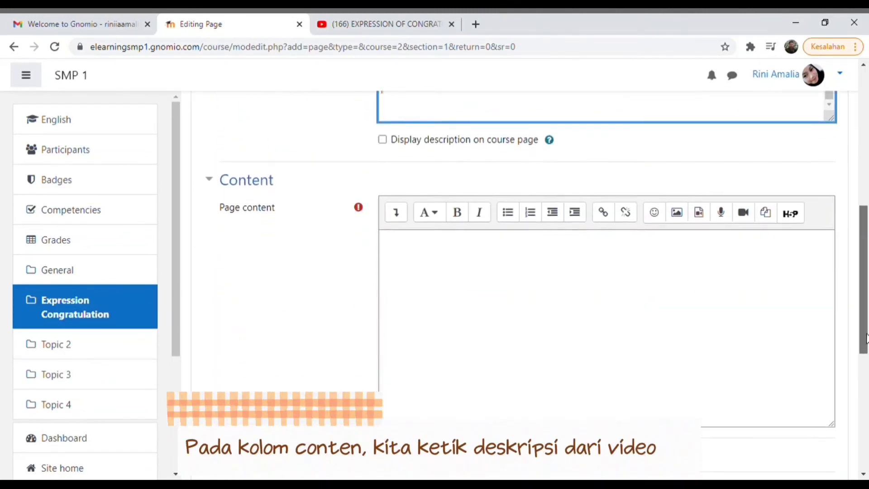
- Type 'Berikut video penjelasan materinya' in Page content and show it as HTML source
left_click(548, 266)
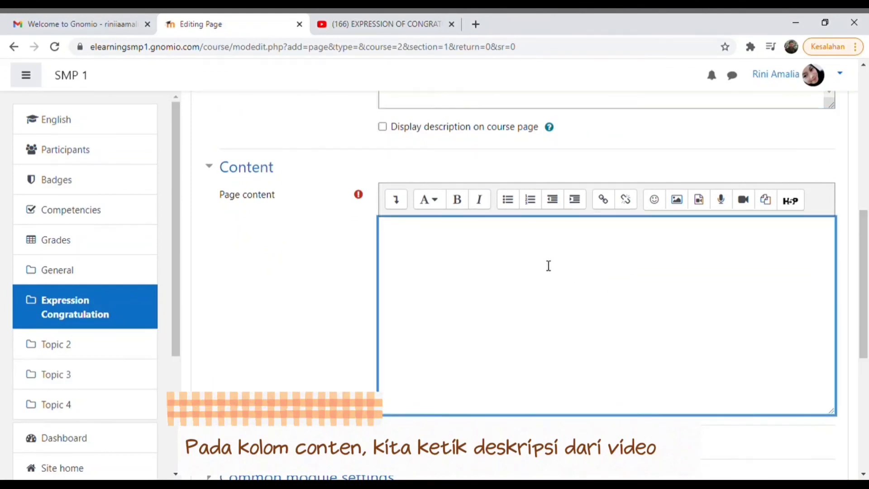
type("Bae")
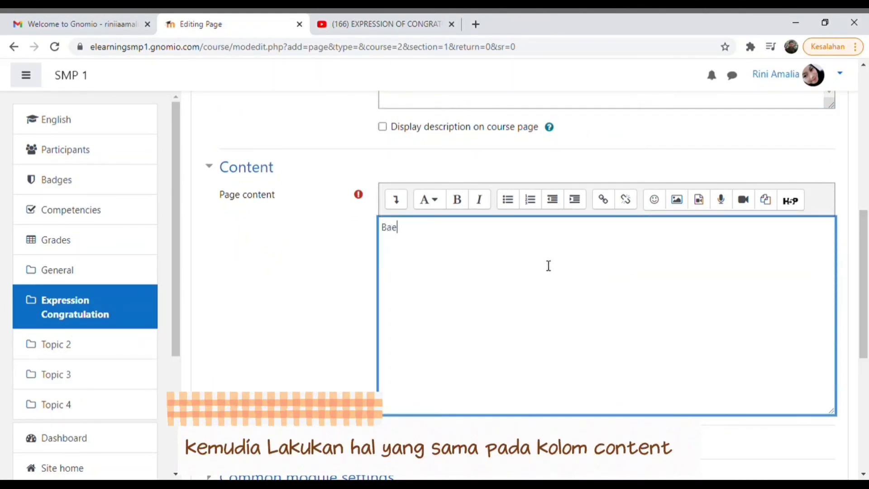
key("BackSpace")
key("BackSpace")
type("erikut video penjelasan")
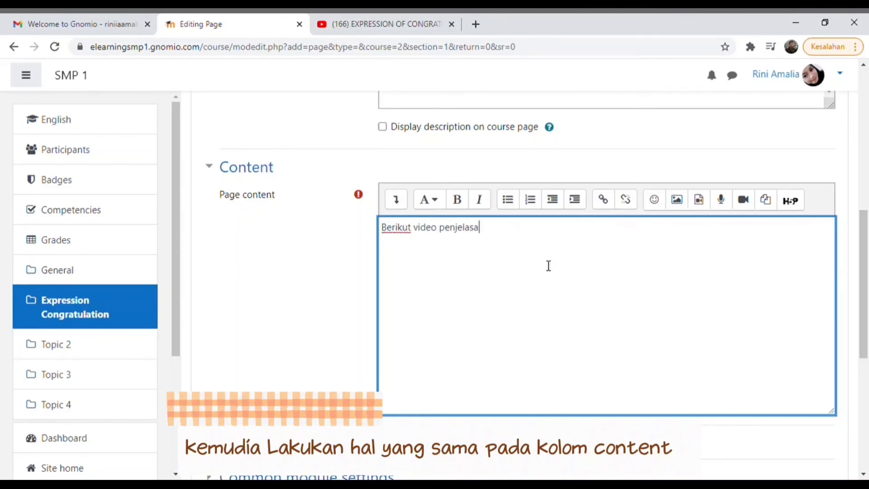
type("terinya")
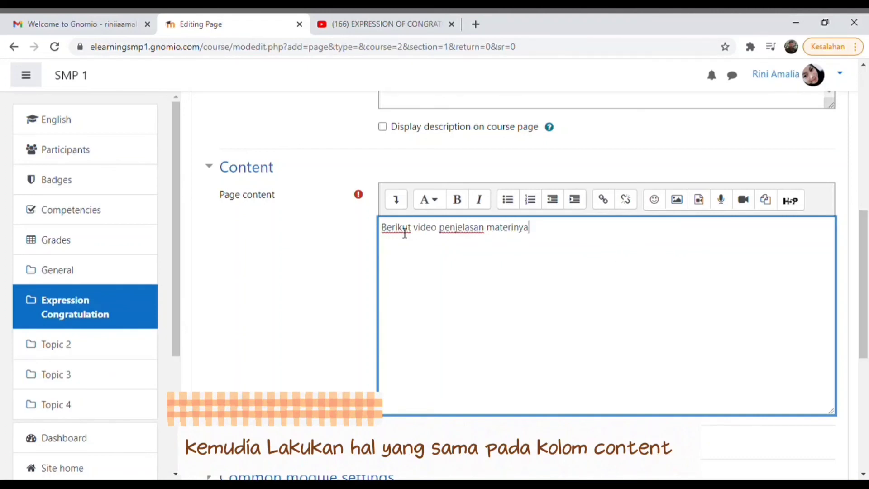
left_click(398, 204)
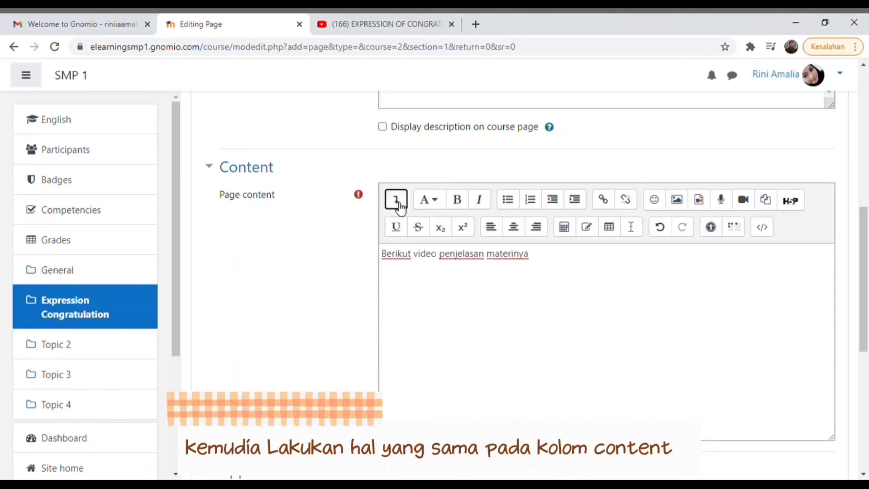
left_click(764, 228)
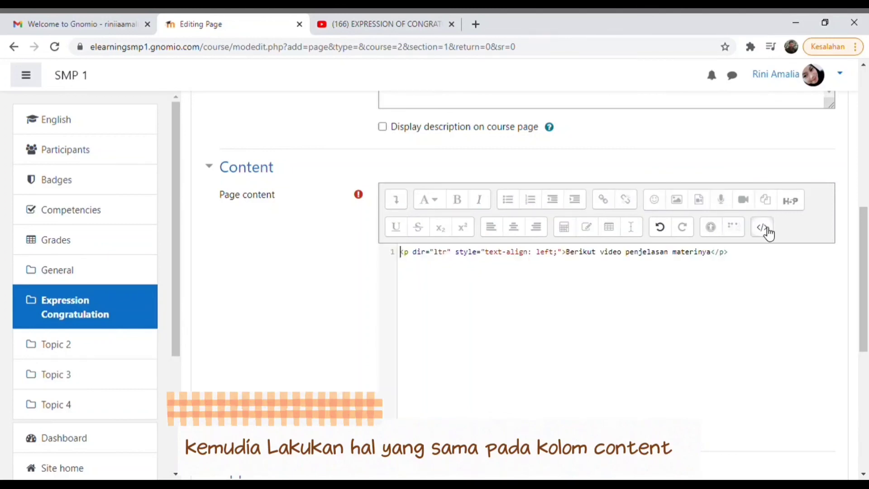